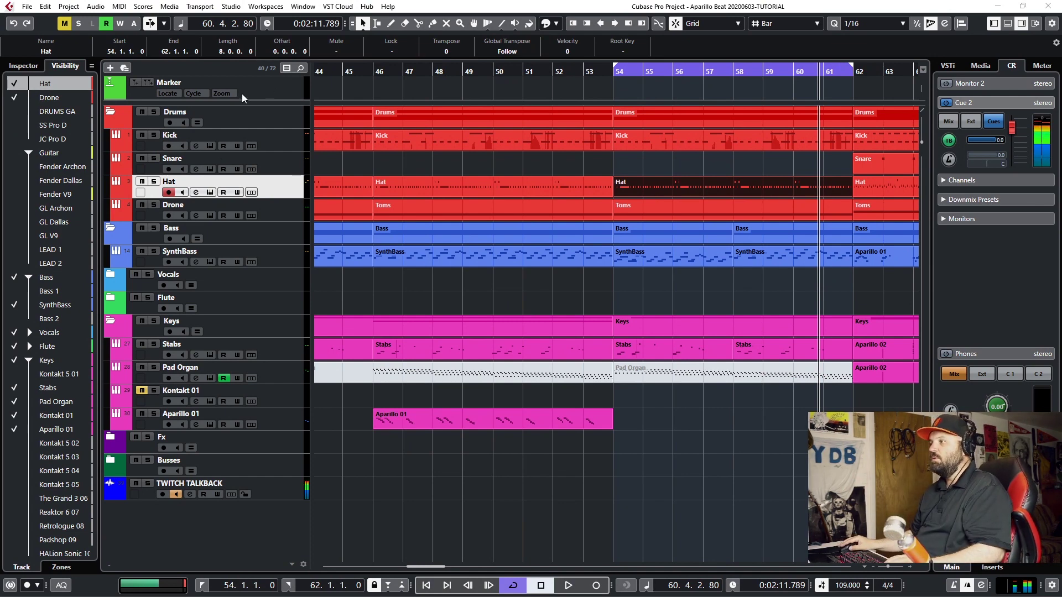
- Open the Hat track's Aparillo window on the Velocity Hat SB envelope page and reposition it
click(210, 191)
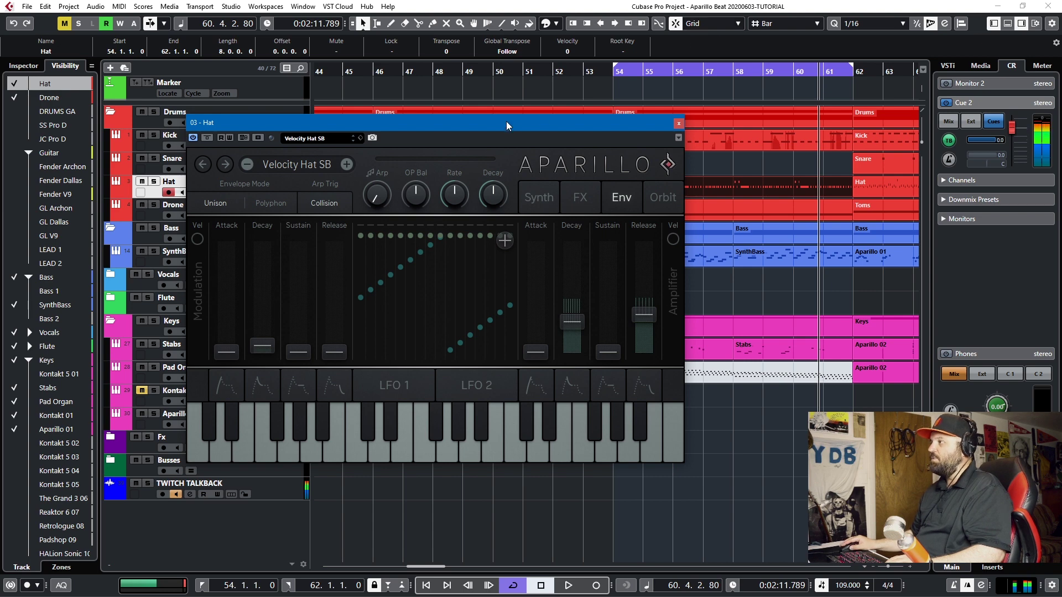
drag(506, 121, 546, 142)
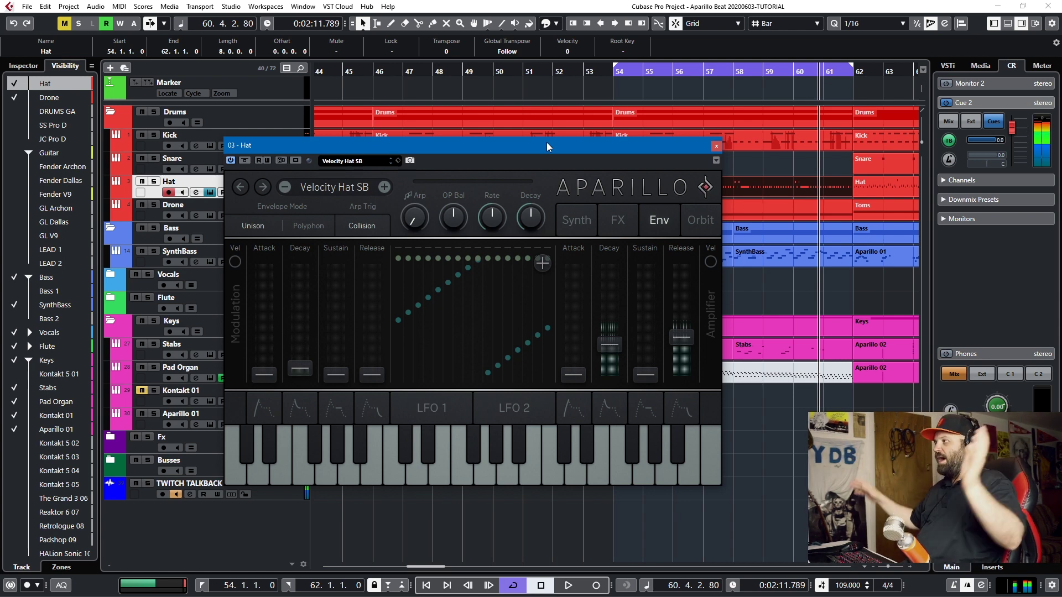
drag(557, 145, 525, 93)
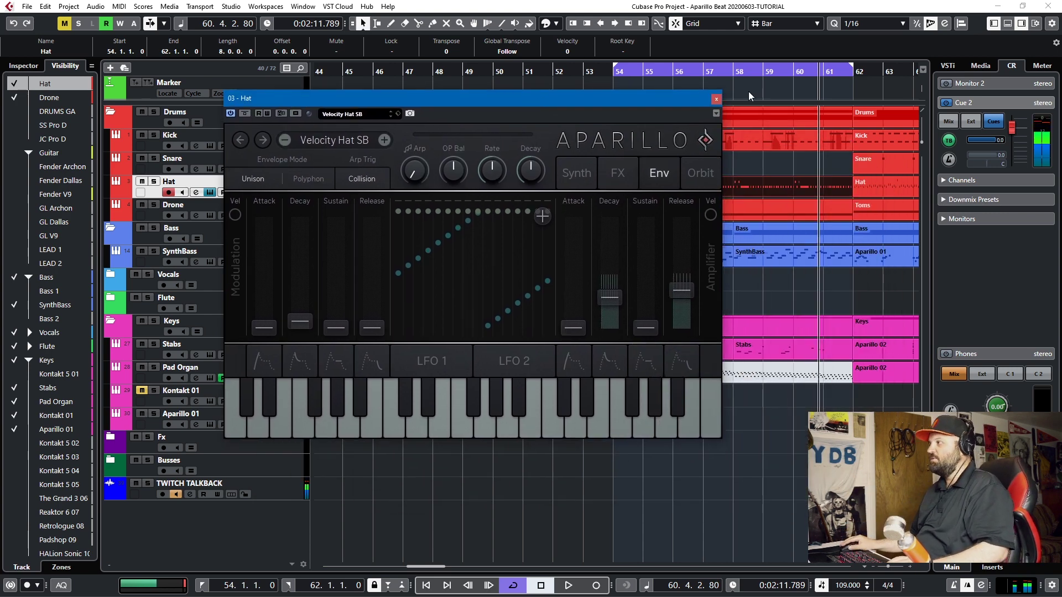
- Close Aparillo, start playback, and audition the Hat track soloed, then unsoloed
click(716, 100)
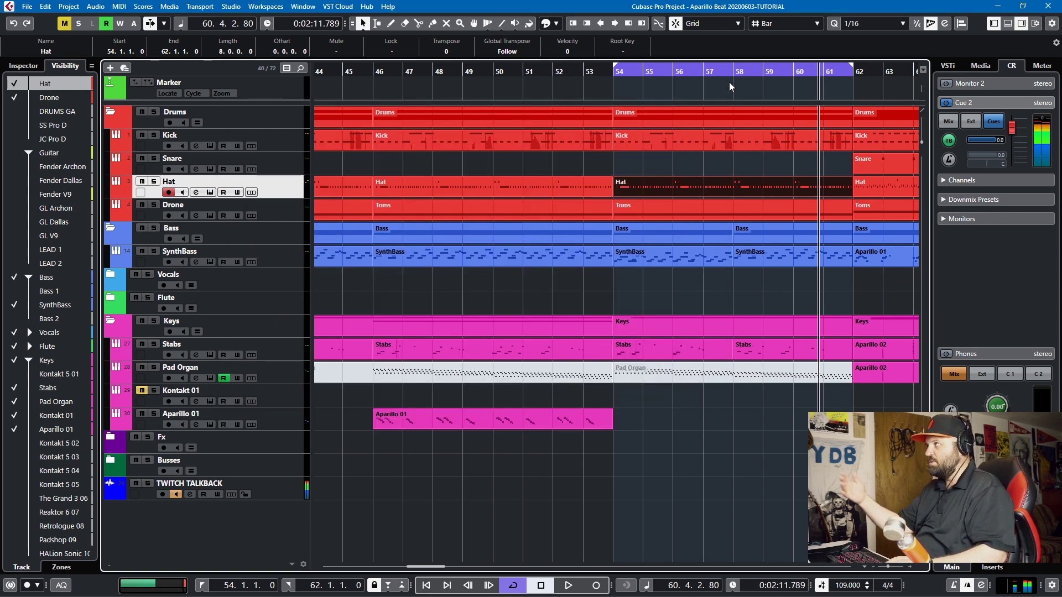
key(space)
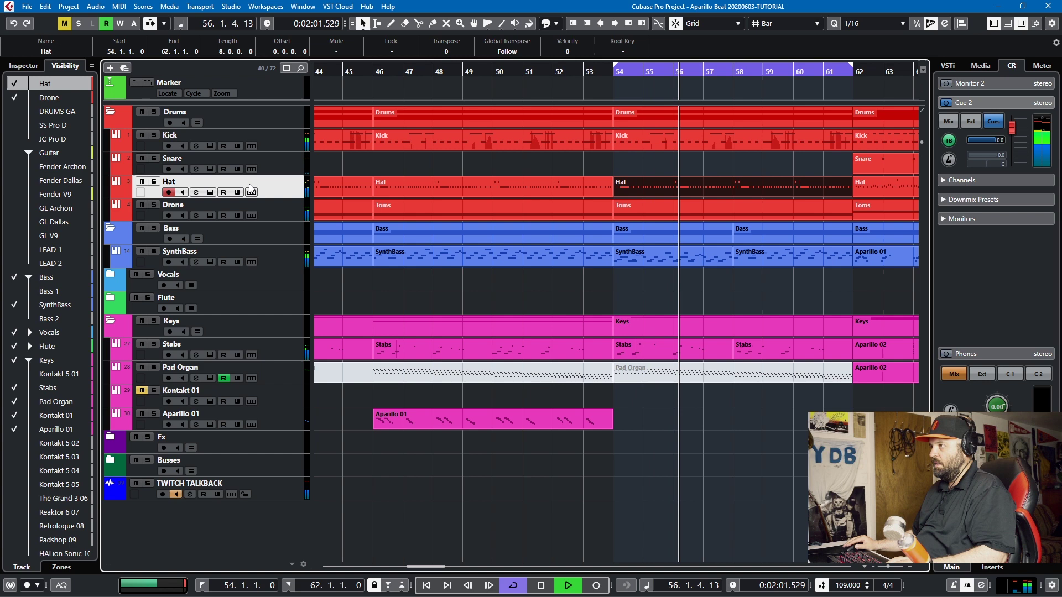
click(157, 182)
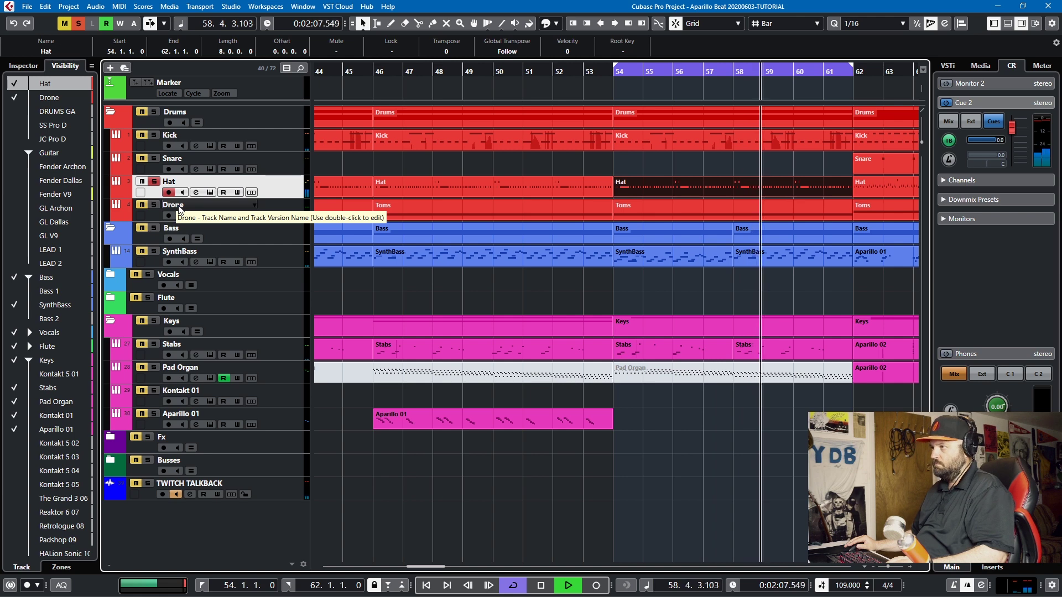
click(157, 185)
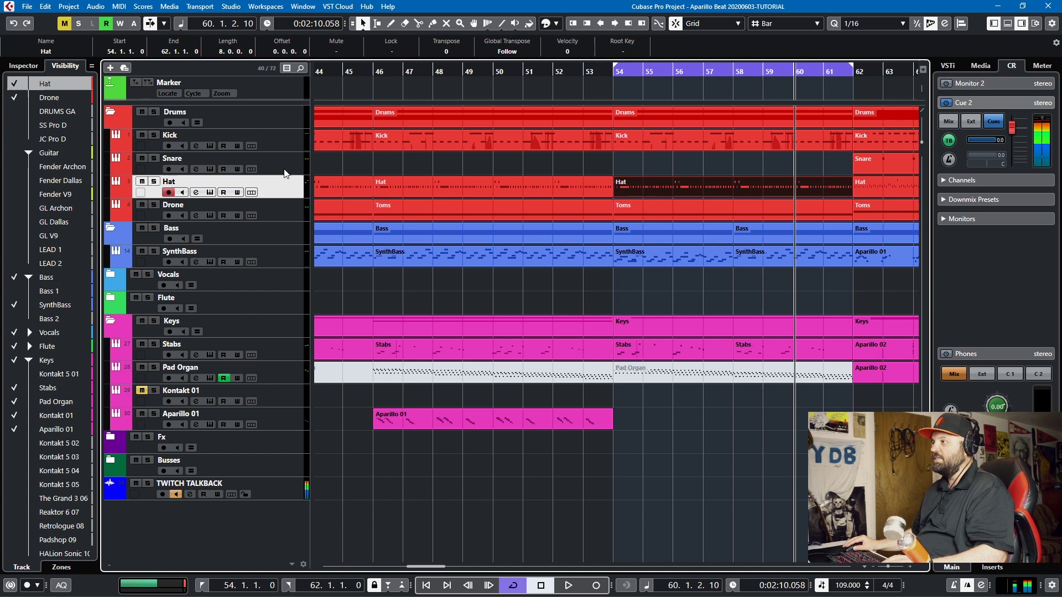
- Play the beat again with cycle looping off, then stop the transport at bar 65
key(space)
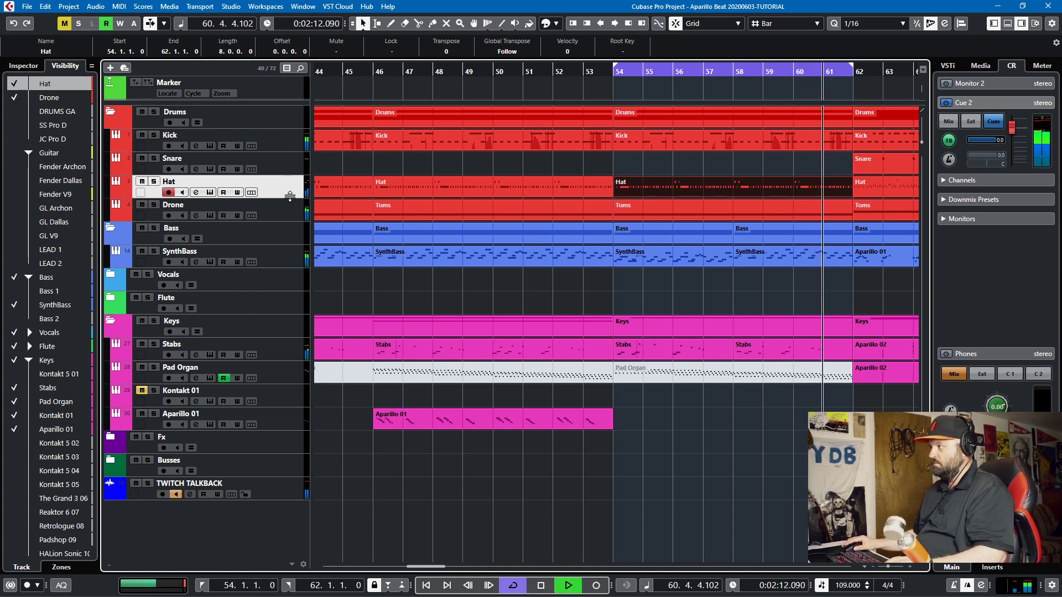
key(KP_Divide)
key(KP_Multiply)
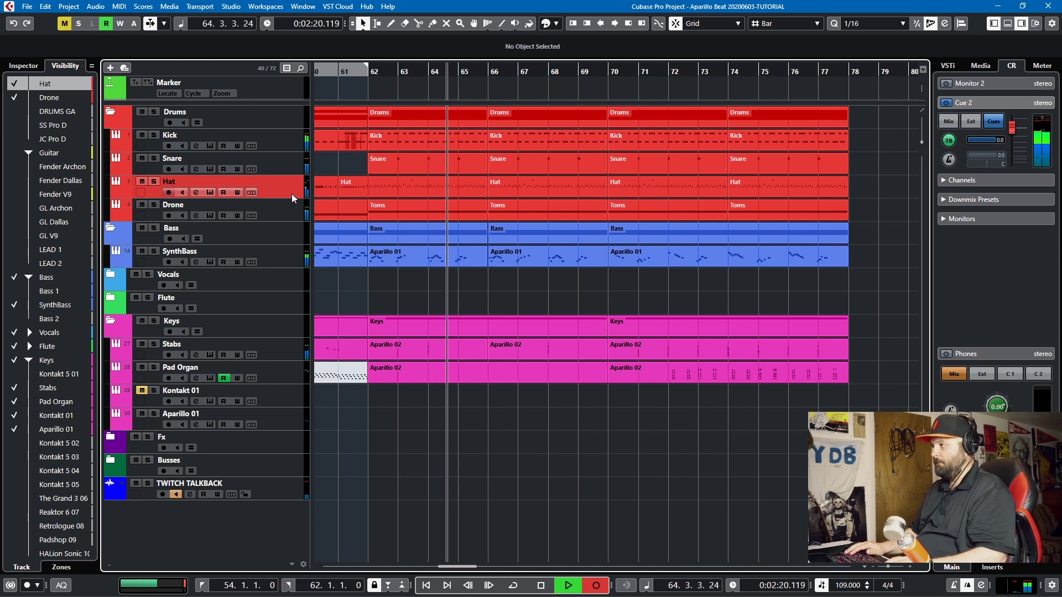
key(space)
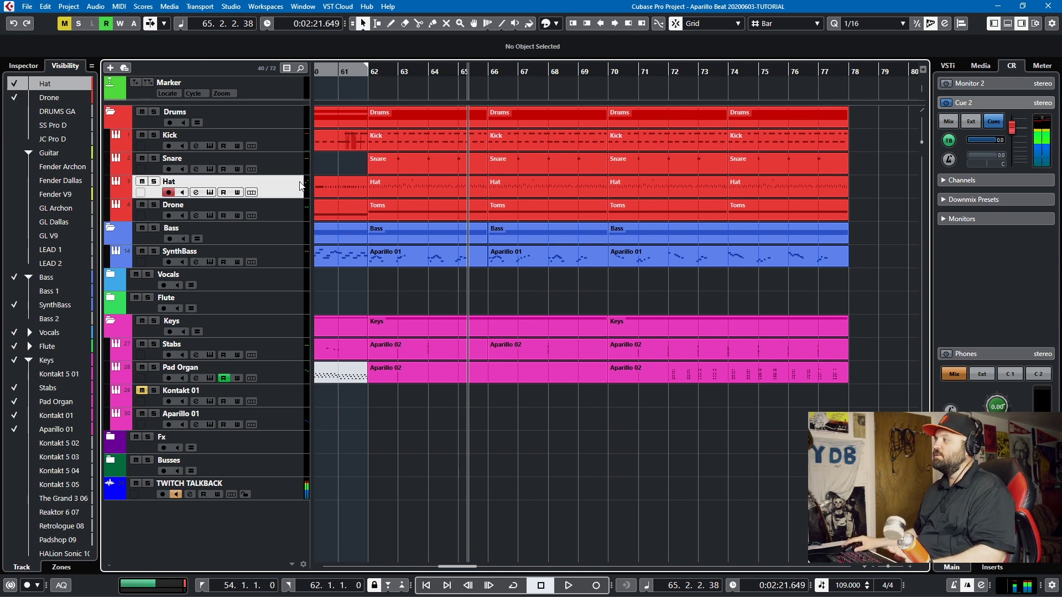
- Open the Hat channel settings, loop bars 54–62, and solo the Hat track
click(196, 192)
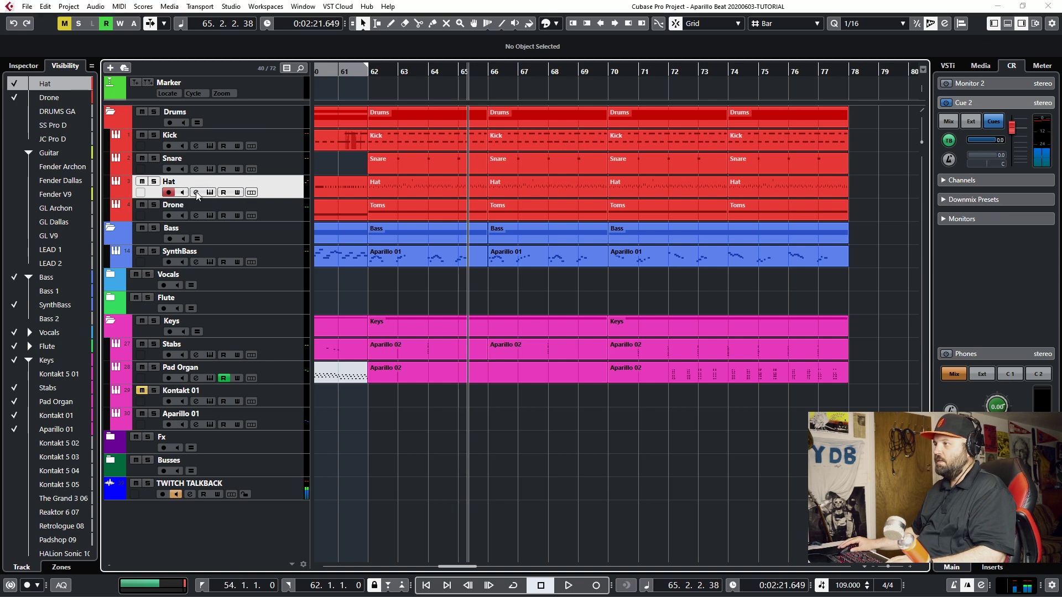
drag(433, 201, 234, 206)
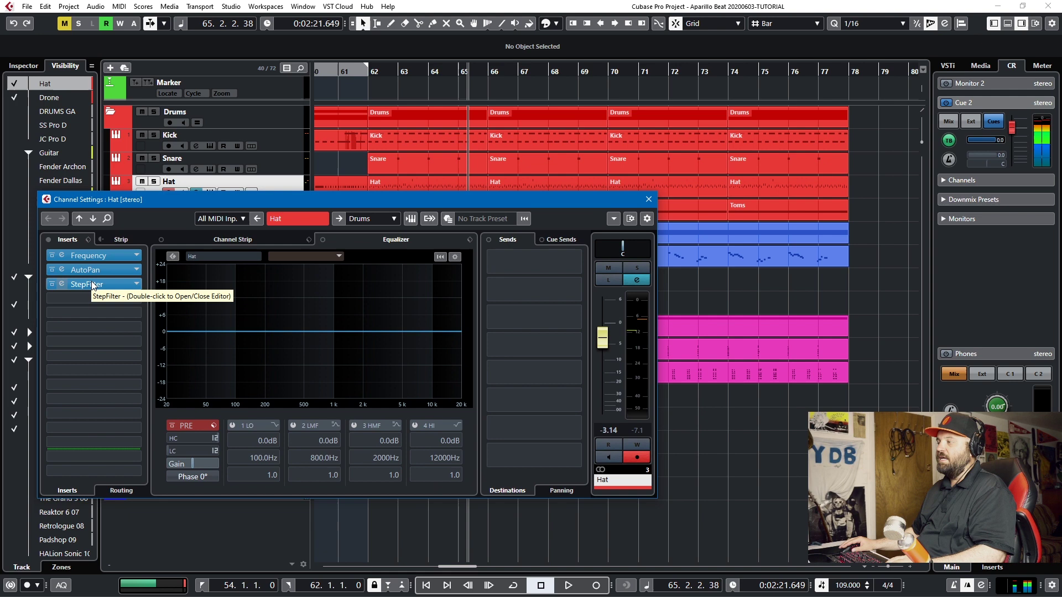
drag(357, 207, 406, 281)
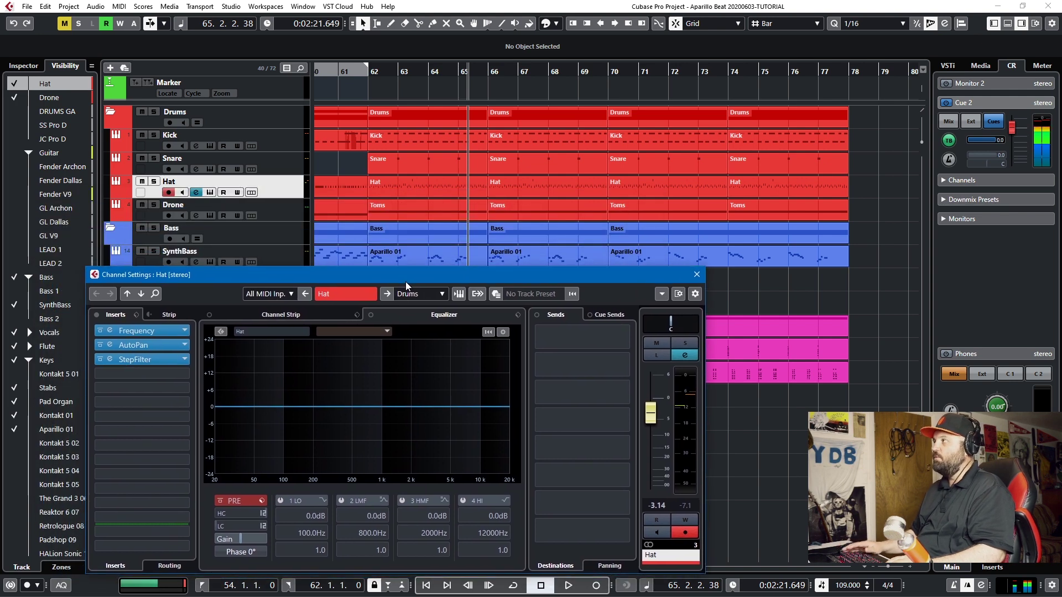
key(KP_Subtract)
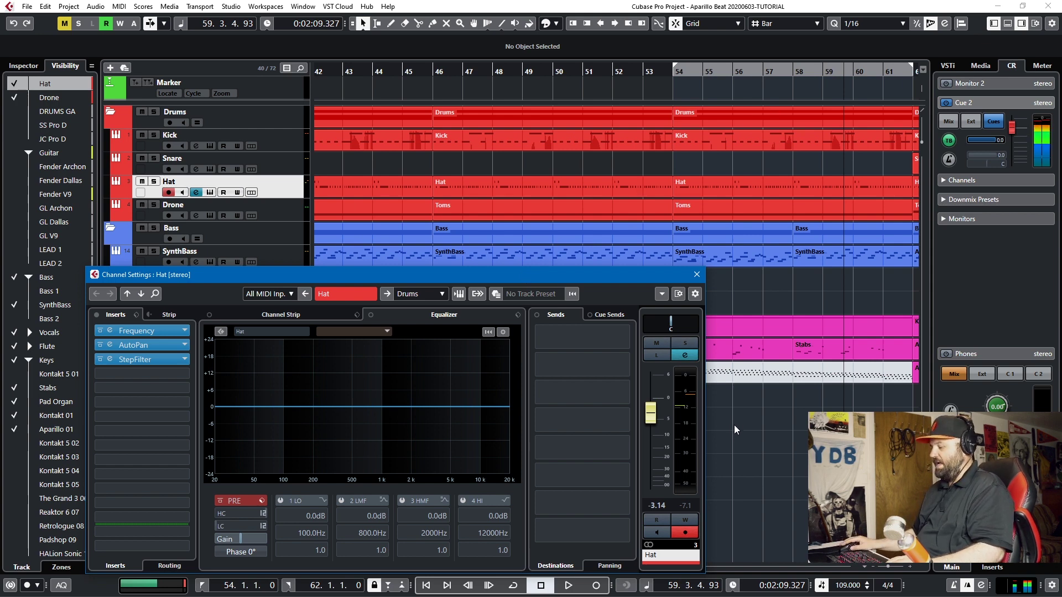
key(KP_Divide)
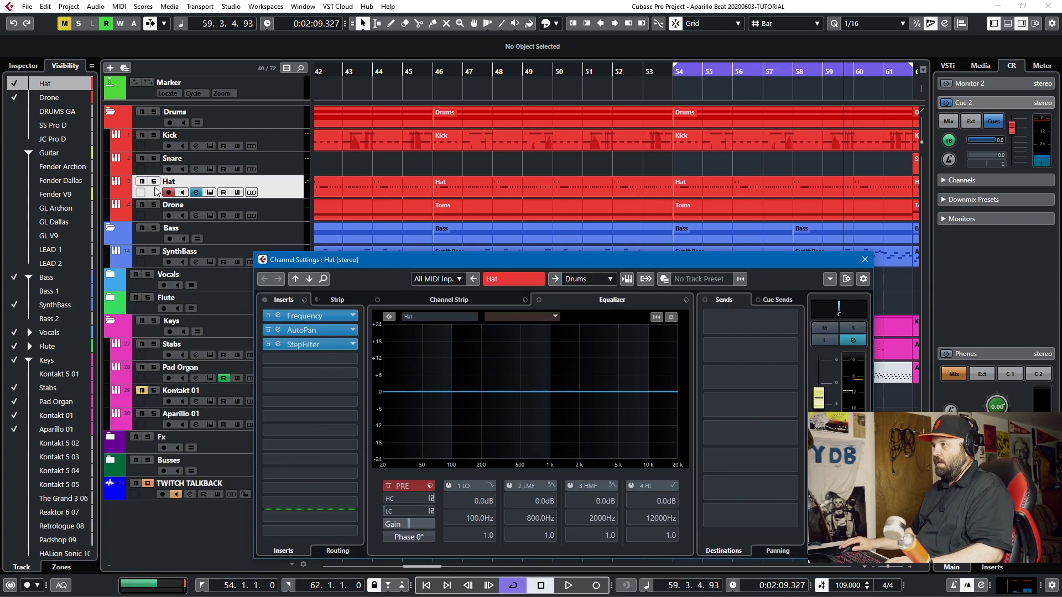
click(154, 182)
- Bypass the AutoPan and StepFilter inserts and play the dry hat, then stop
key(e)
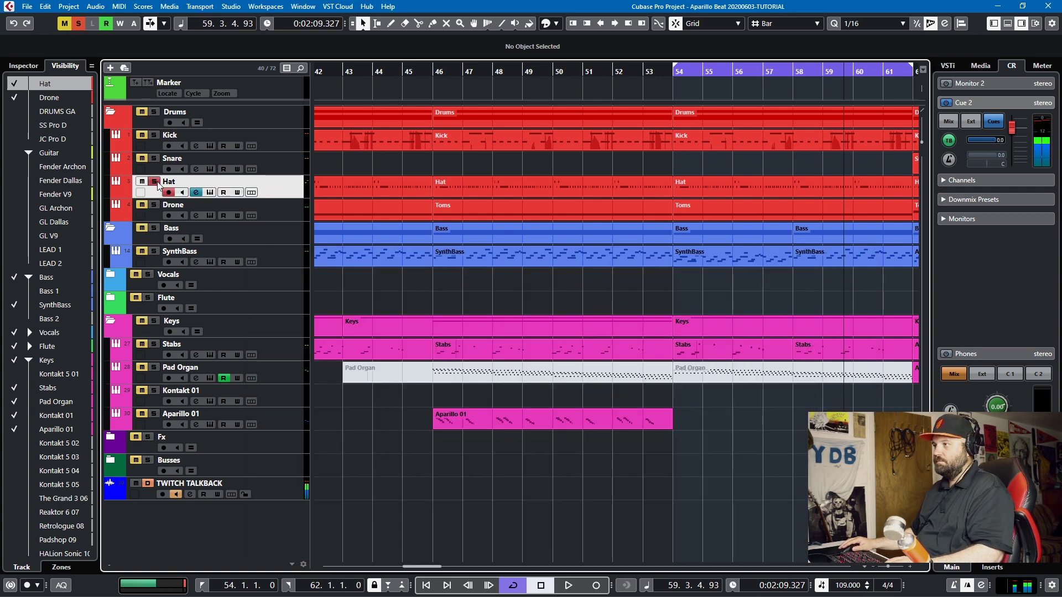
click(196, 192)
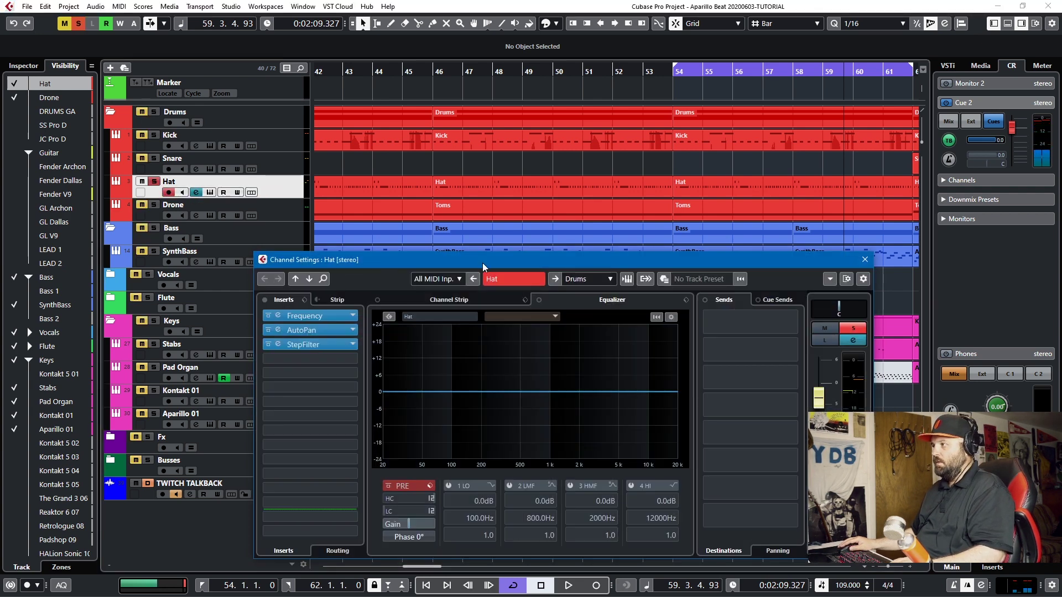
drag(483, 260, 345, 191)
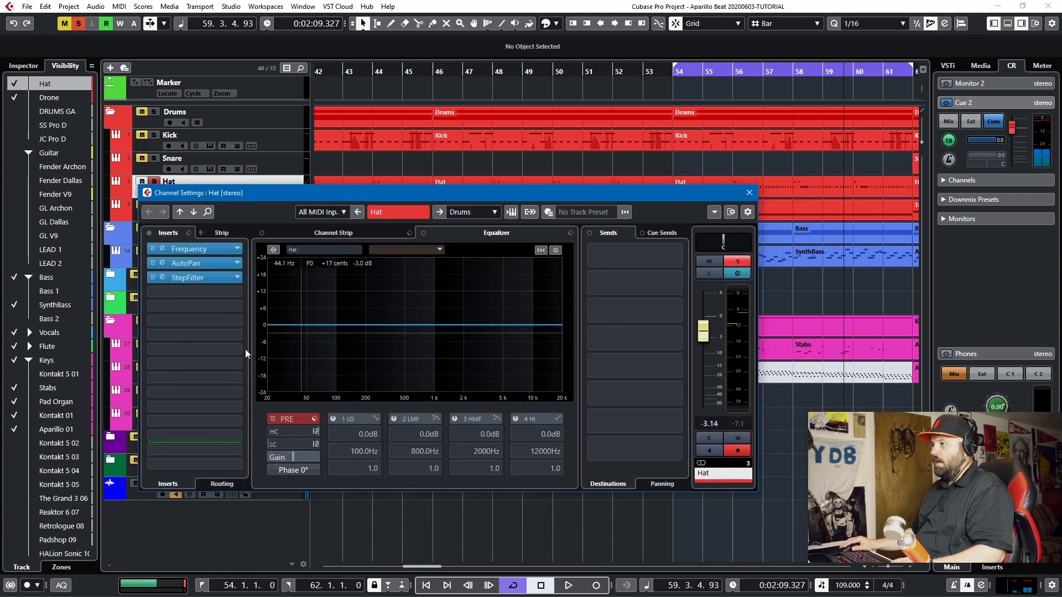
click(152, 263)
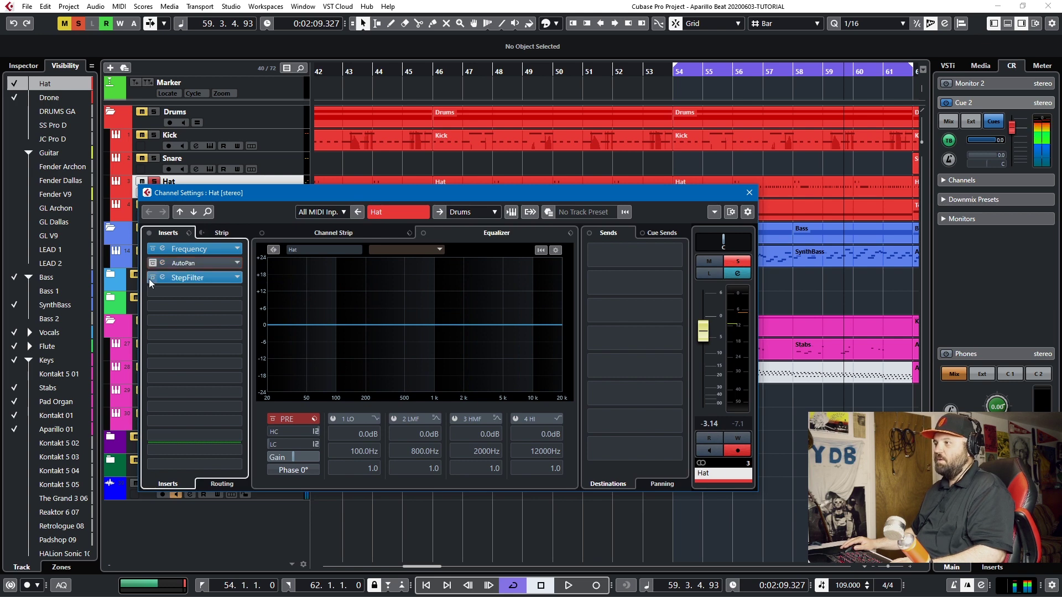
click(152, 277)
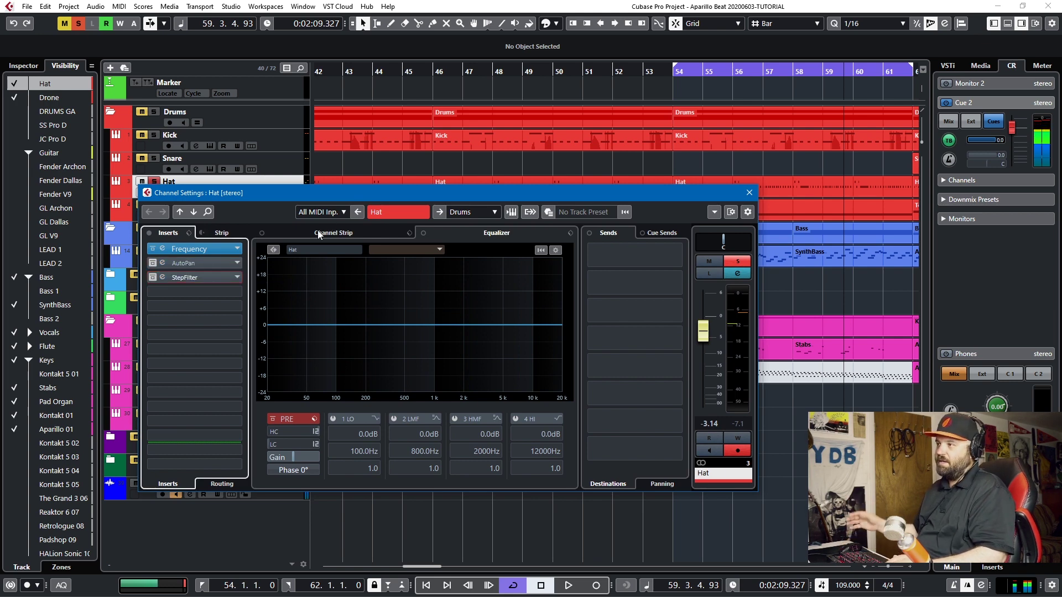
key(space)
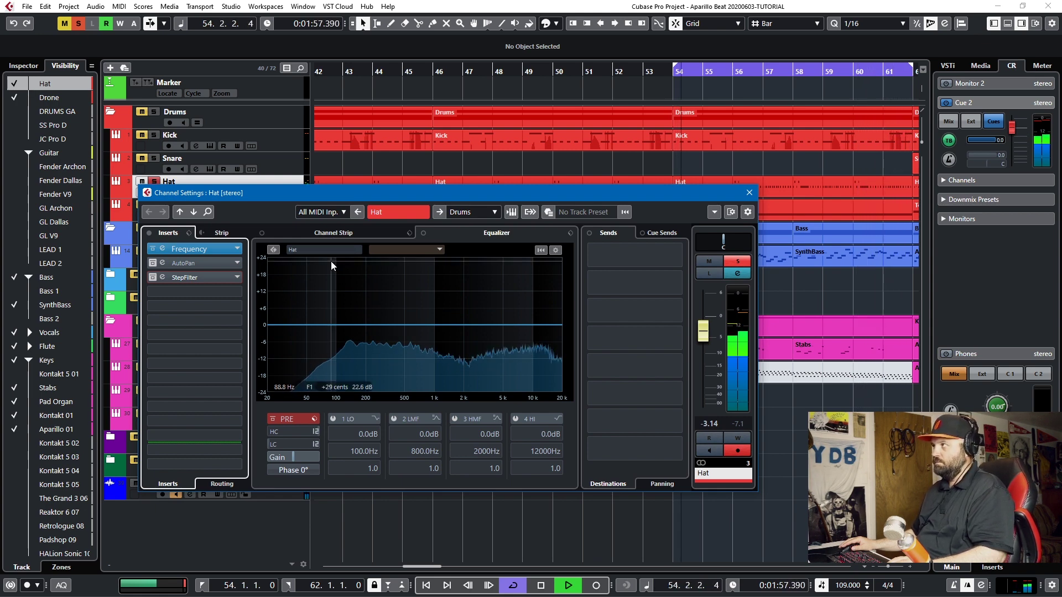
key(space)
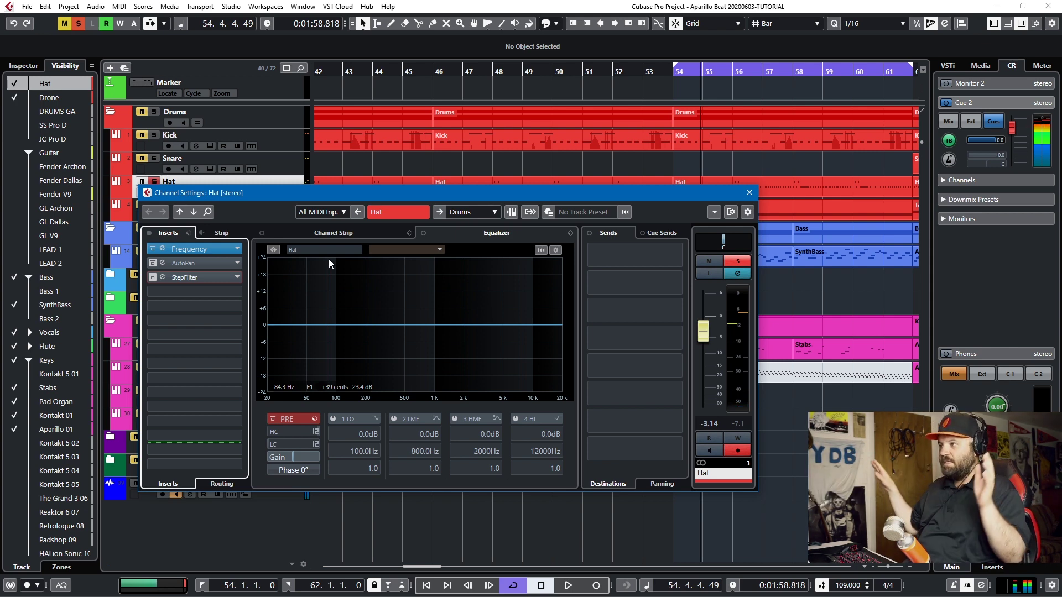
- Open the Hat's AutoPan editor, enable the effect, and start playback
click(190, 264)
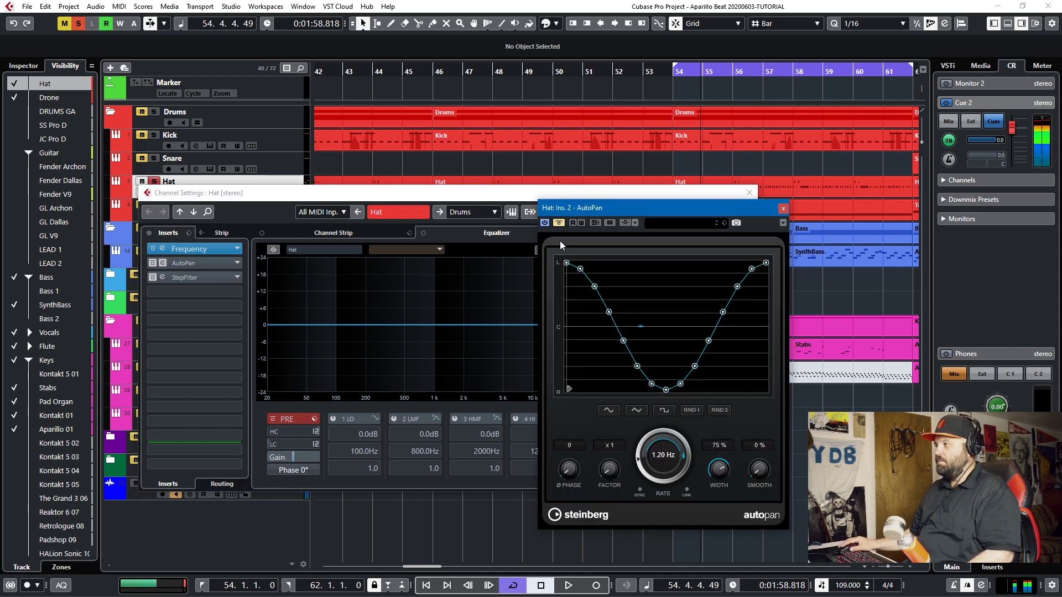
click(560, 223)
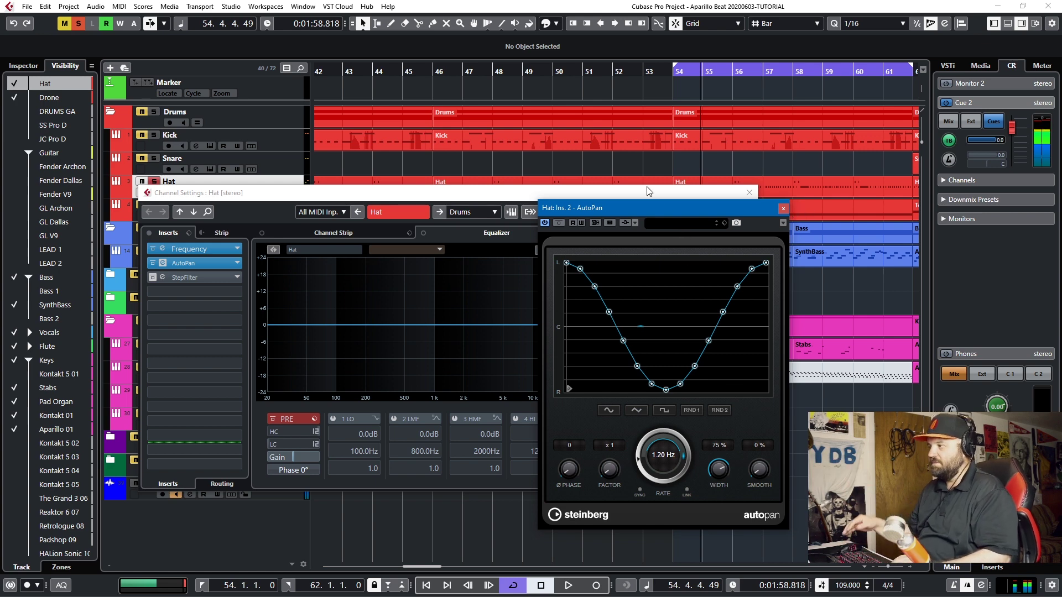
key(space)
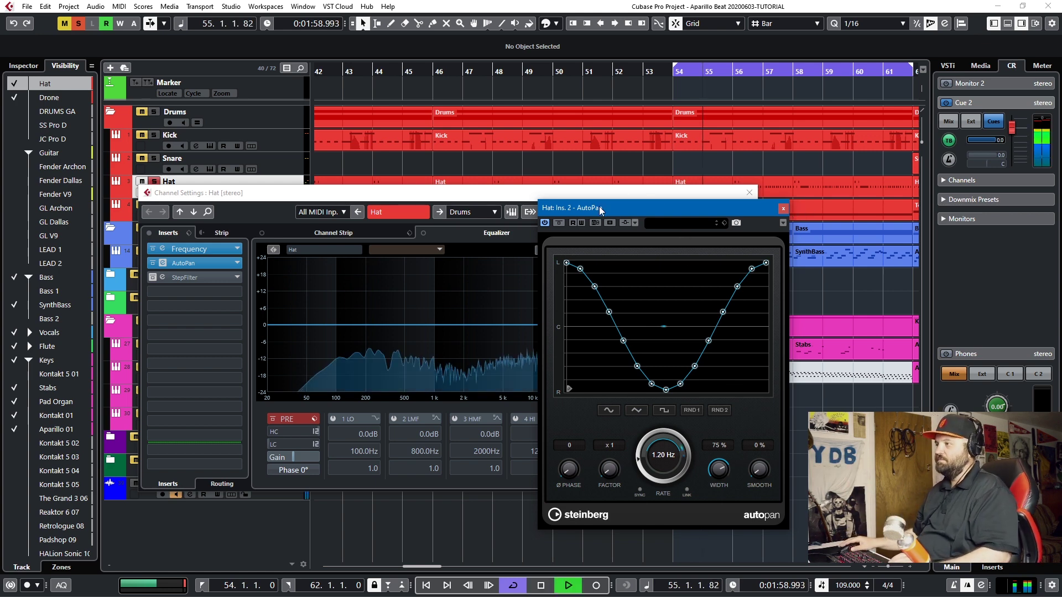
- Compare the hat with AutoPan bypassed and active, then replay and stop
click(559, 223)
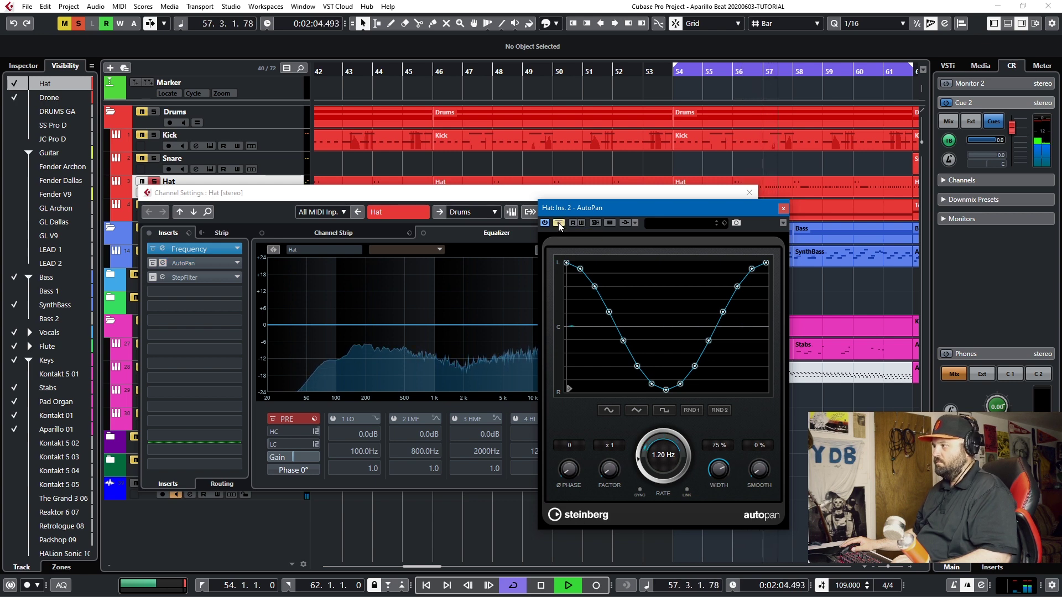
click(559, 223)
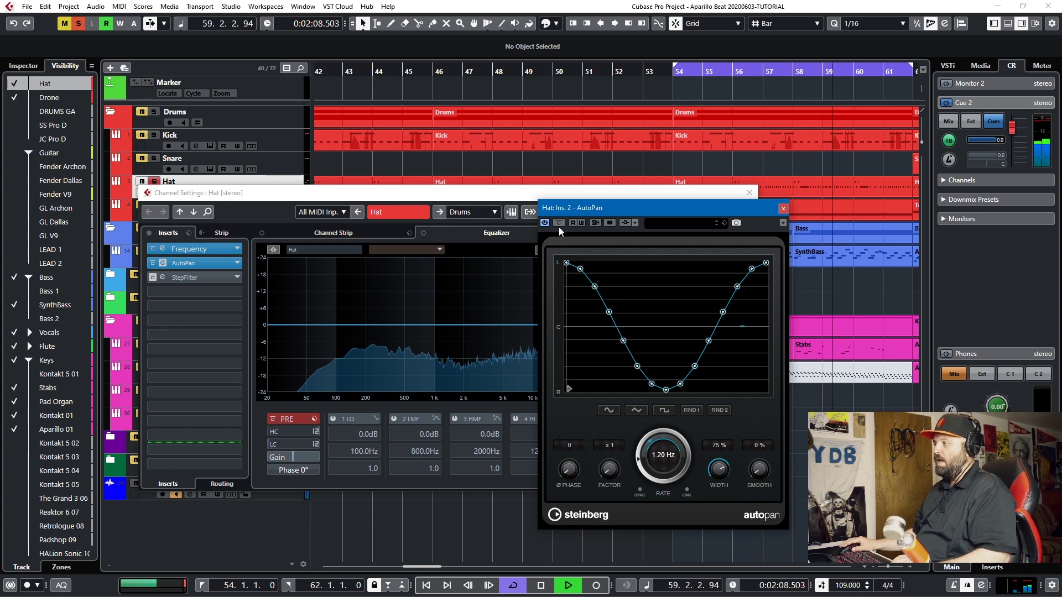
click(559, 224)
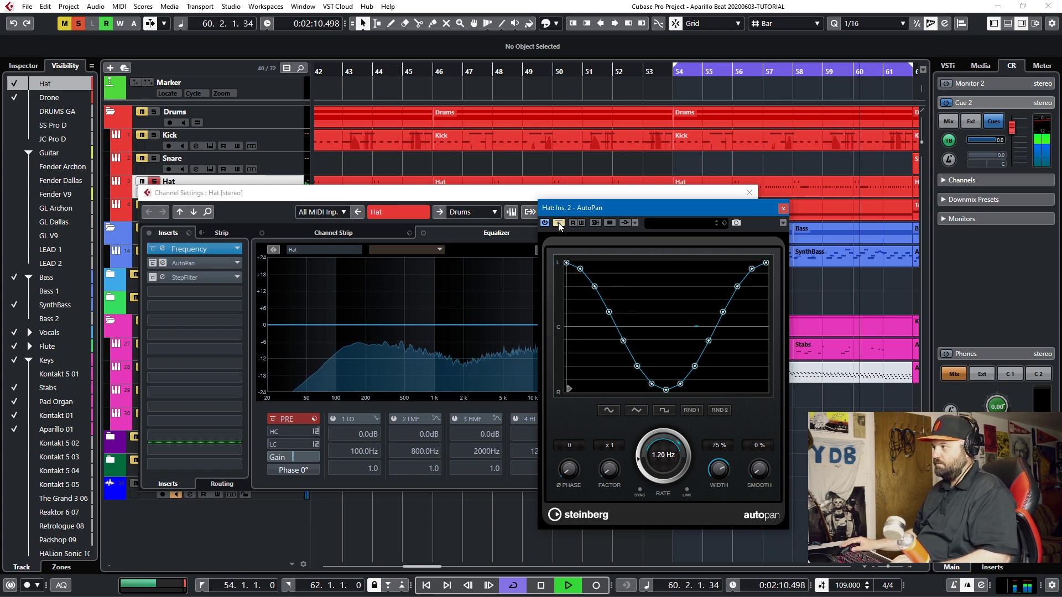
click(558, 223)
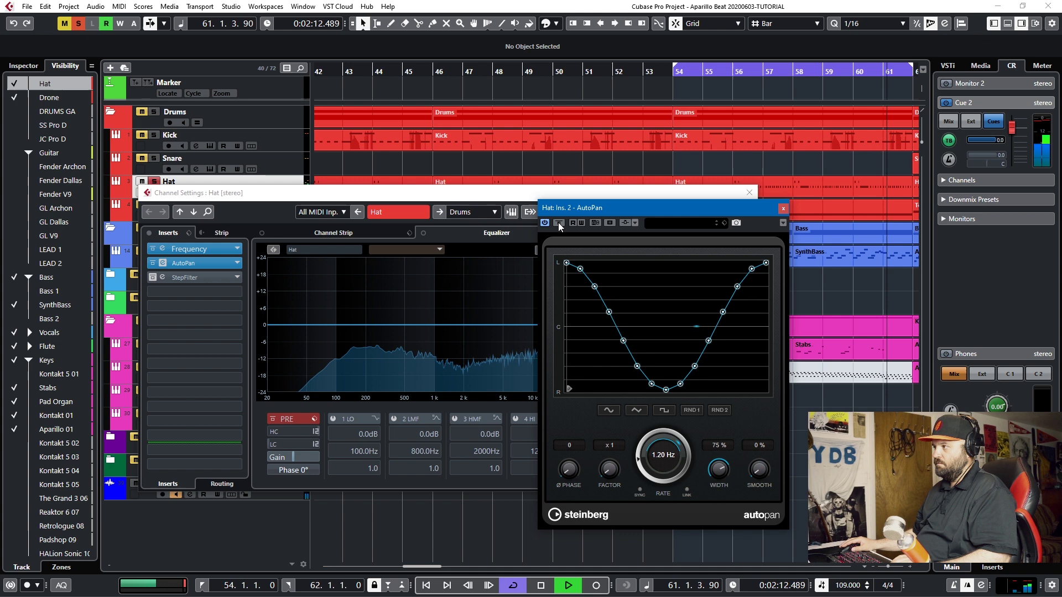
key(space)
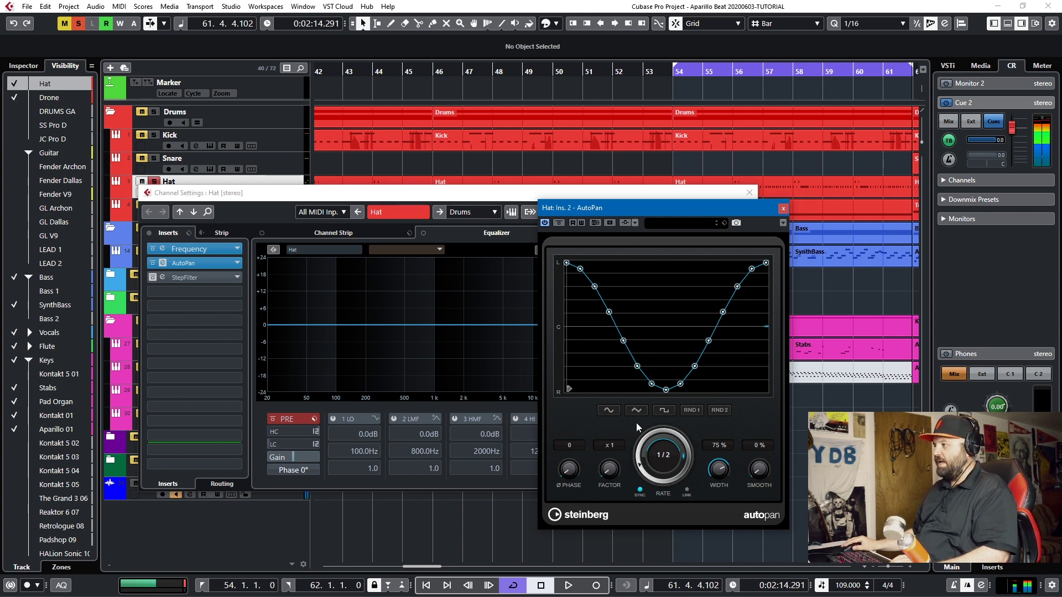
key(space)
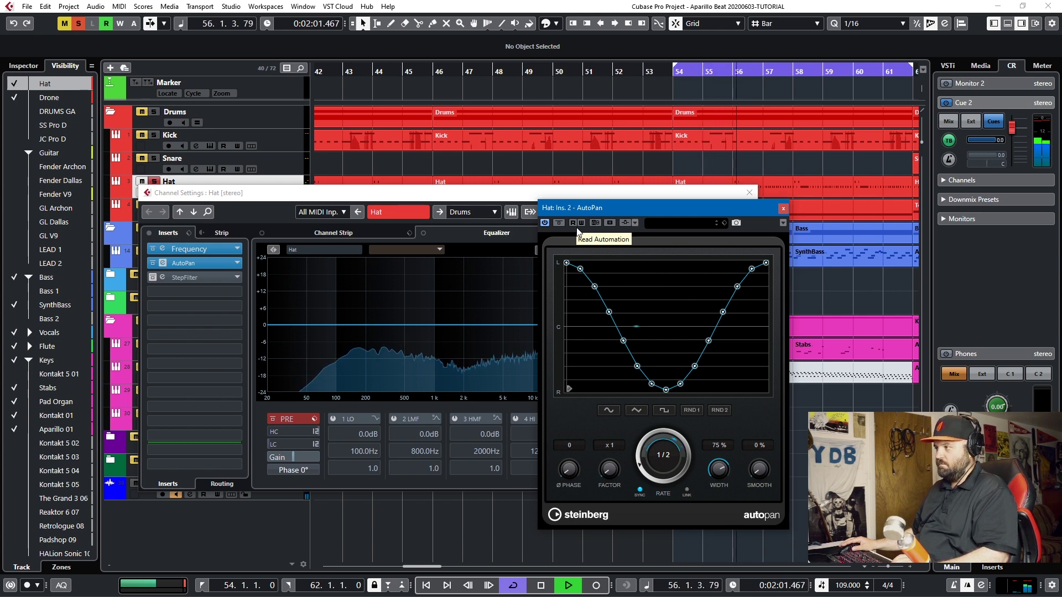
key(space)
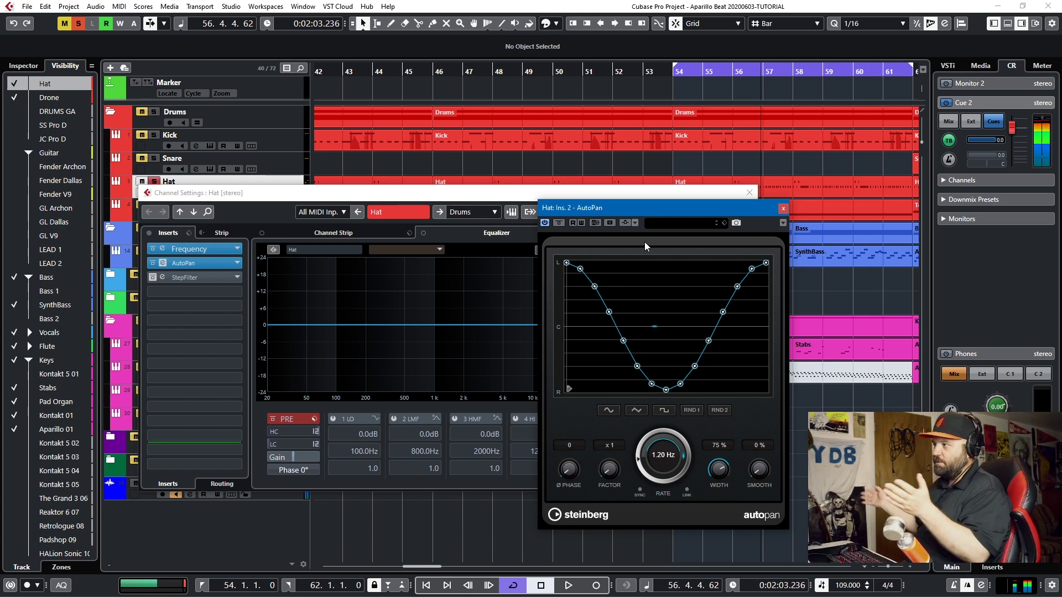
click(636, 411)
click(666, 410)
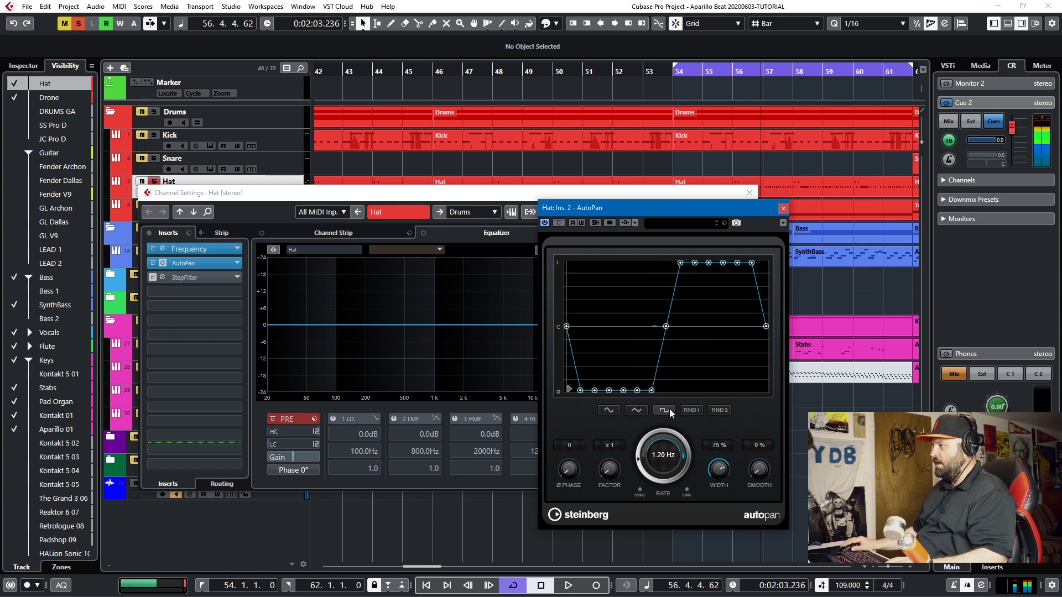
click(636, 410)
click(609, 410)
click(634, 411)
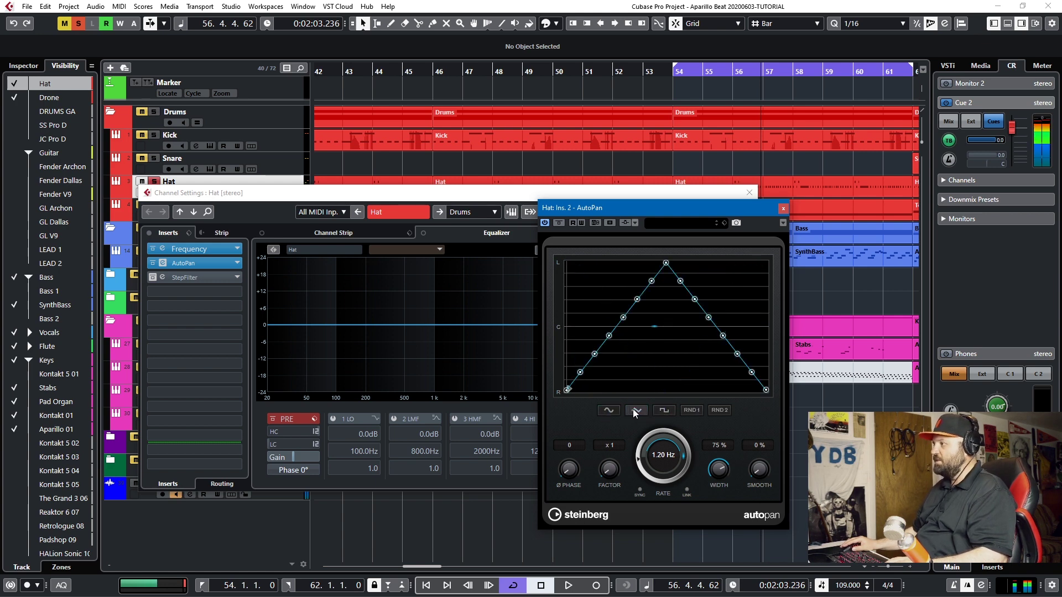
key(space)
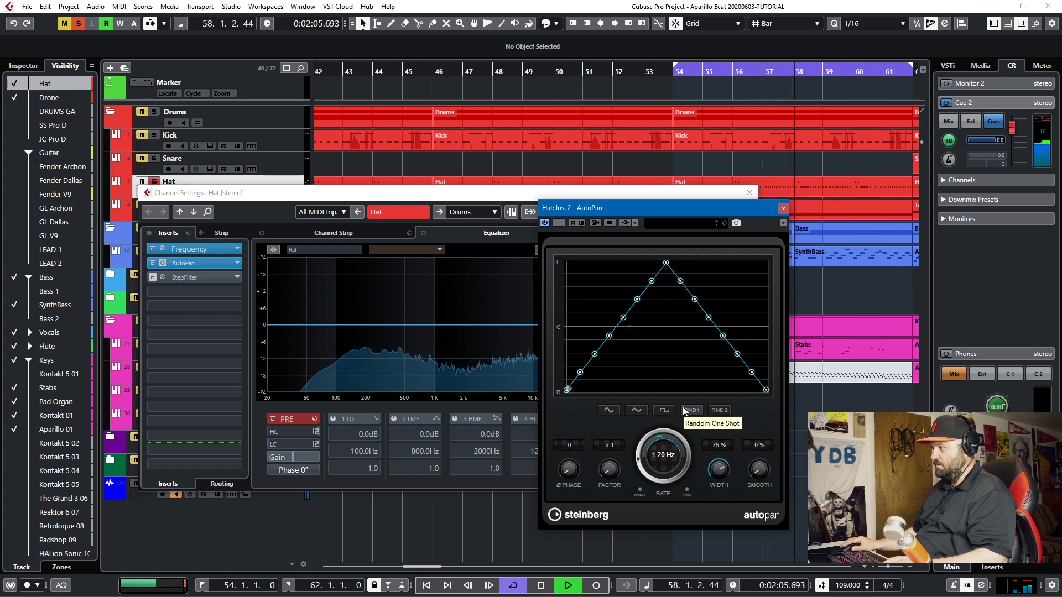
click(666, 410)
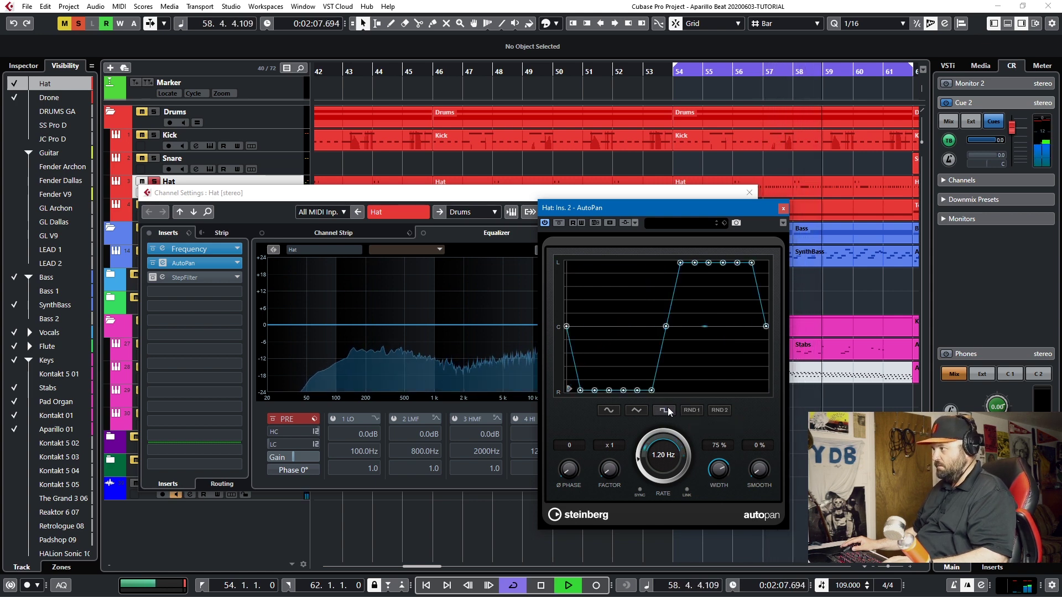
click(684, 409)
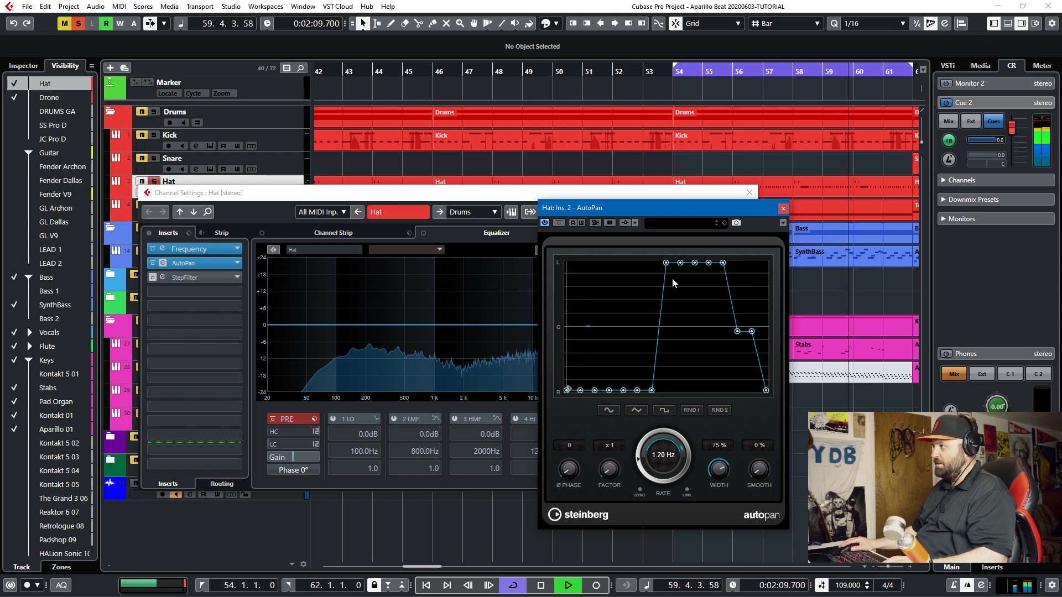
drag(681, 268, 680, 334)
mouse_move(706, 267)
mouse_down()
mouse_move(710, 390)
mouse_move(738, 284)
mouse_up()
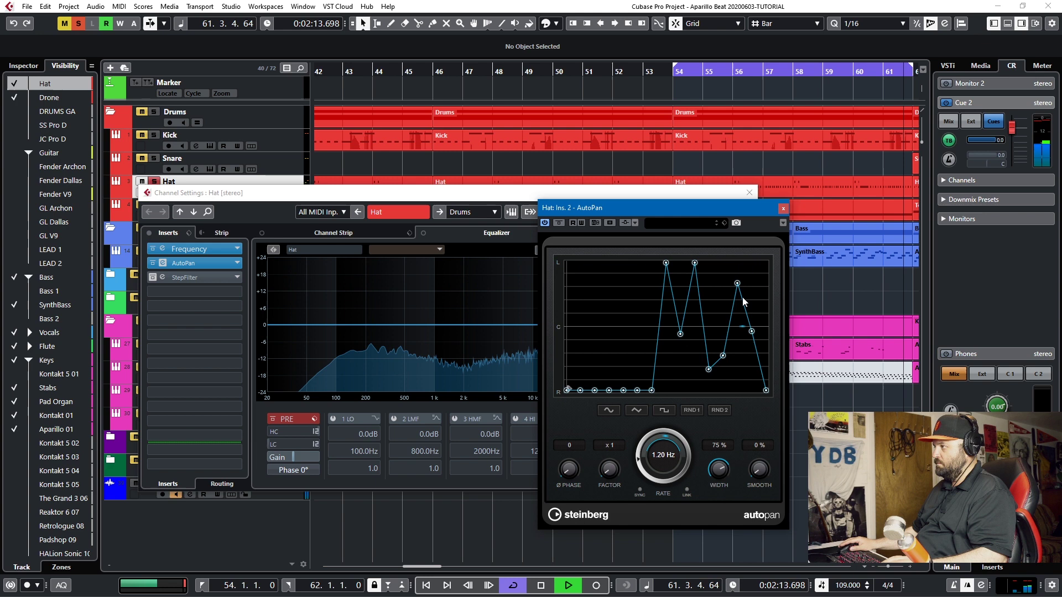
mouse_move(637, 391)
mouse_down()
mouse_move(624, 284)
mouse_move(628, 338)
mouse_move(611, 374)
mouse_move(581, 381)
mouse_move(600, 296)
mouse_up()
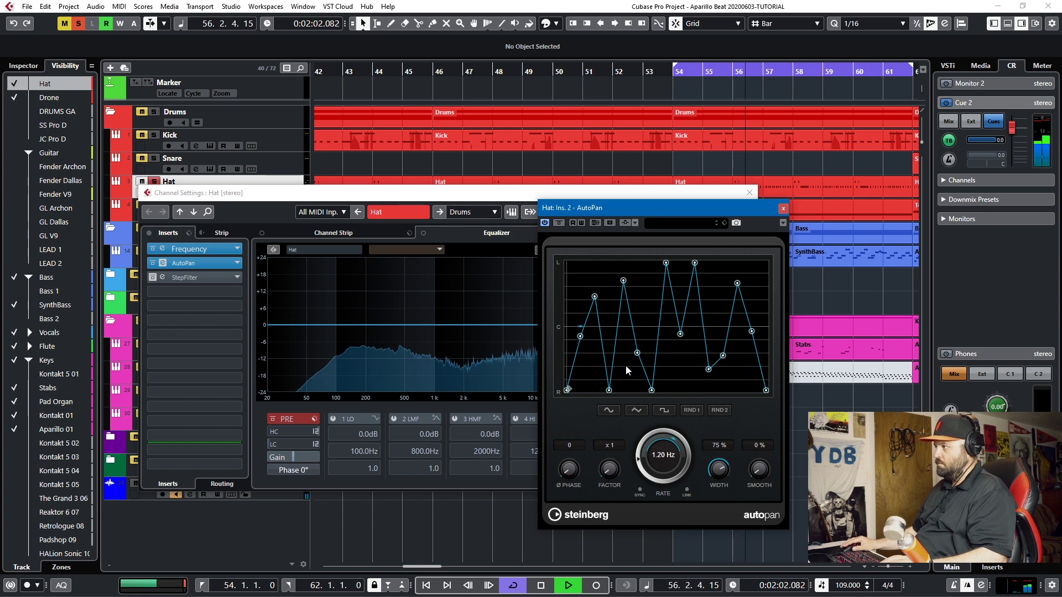
key(space)
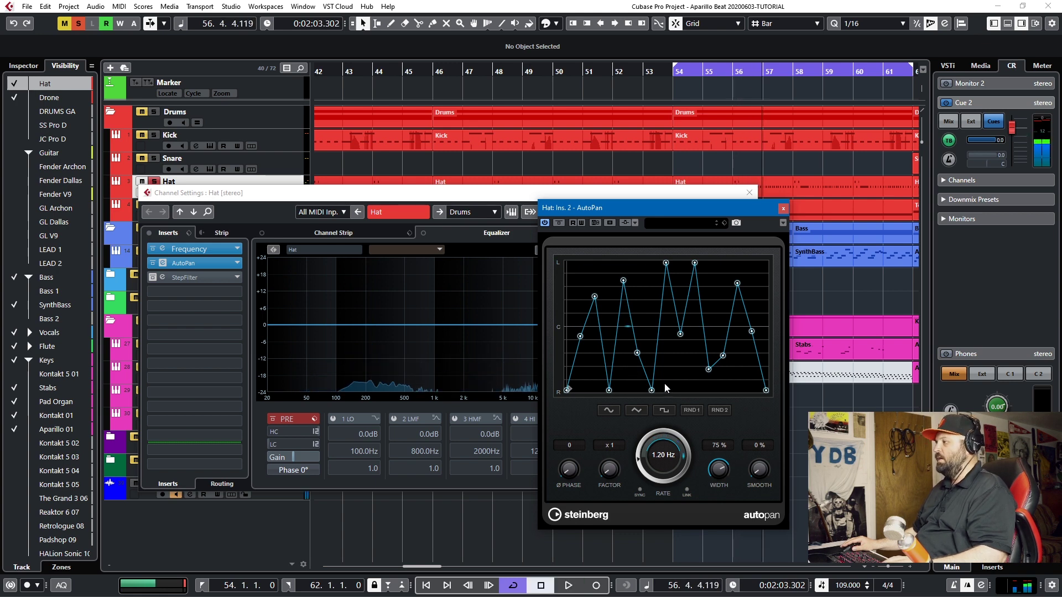
click(609, 410)
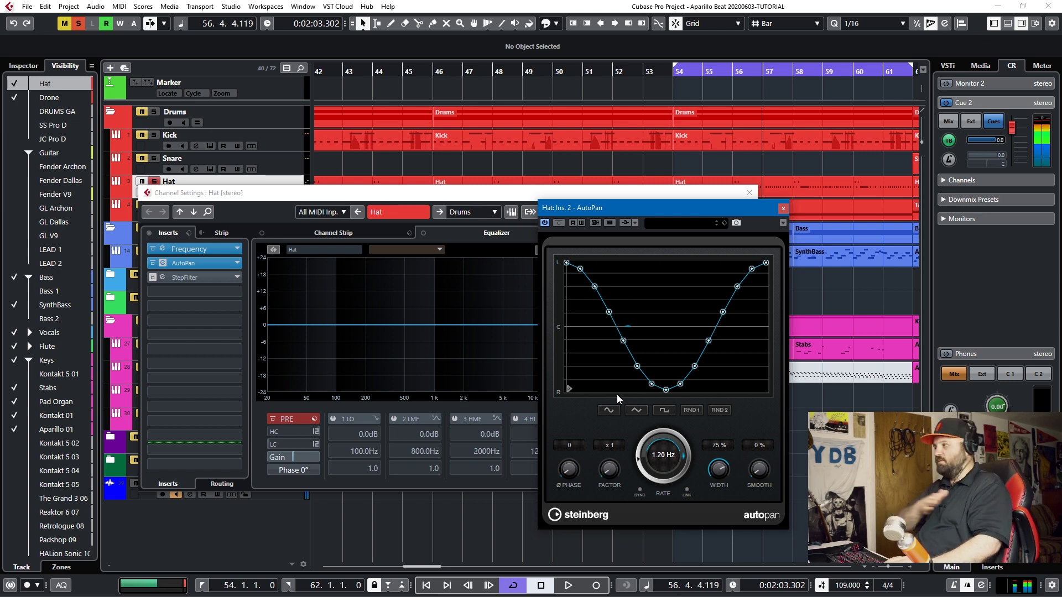
- Close the AutoPan editor, move Channel Settings aside, and open then close Hat's Aparillo instrument
click(783, 209)
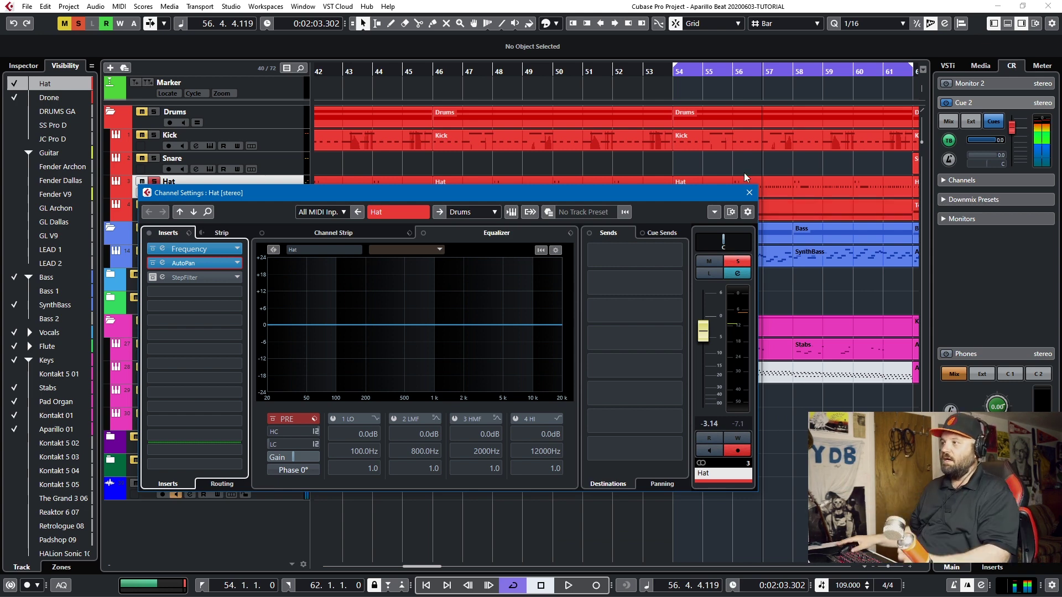
drag(420, 192, 590, 273)
click(210, 192)
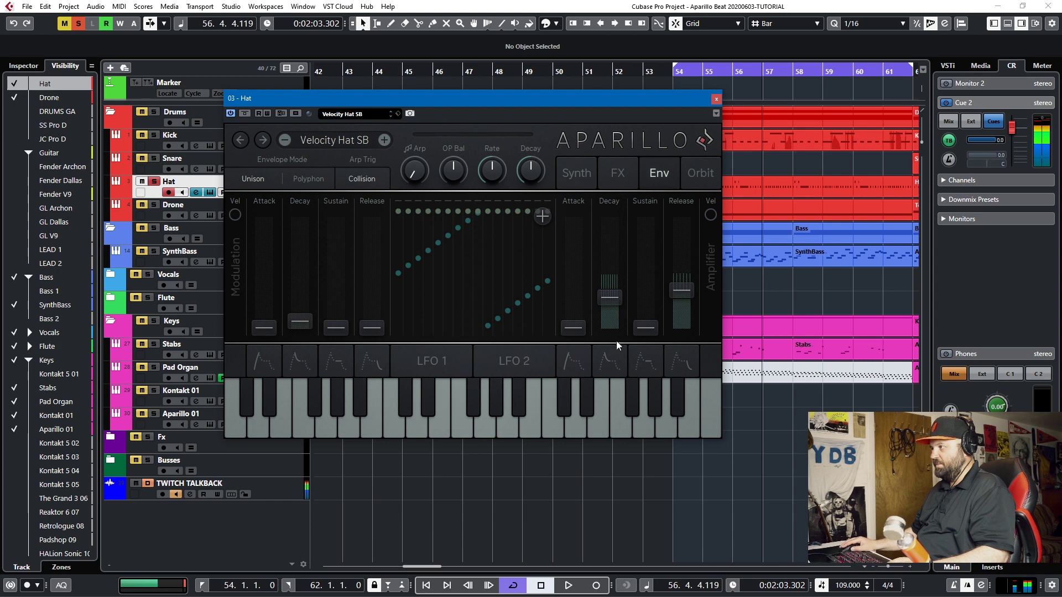
click(717, 101)
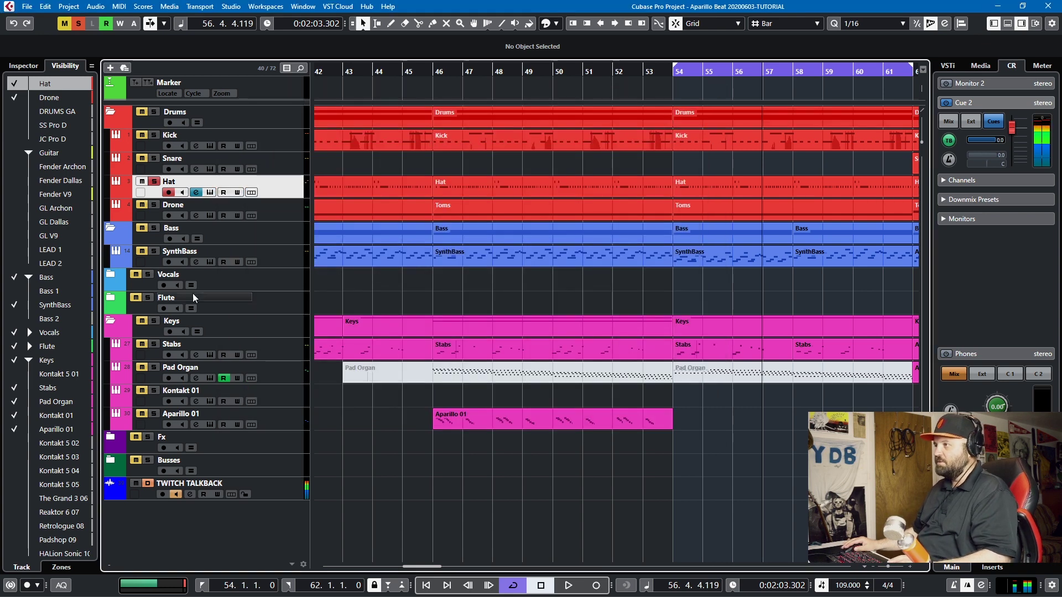
- Open the Hat's StepFilter editor, switch it on, and audition its 16-step 1/8 cutoff pattern
click(196, 192)
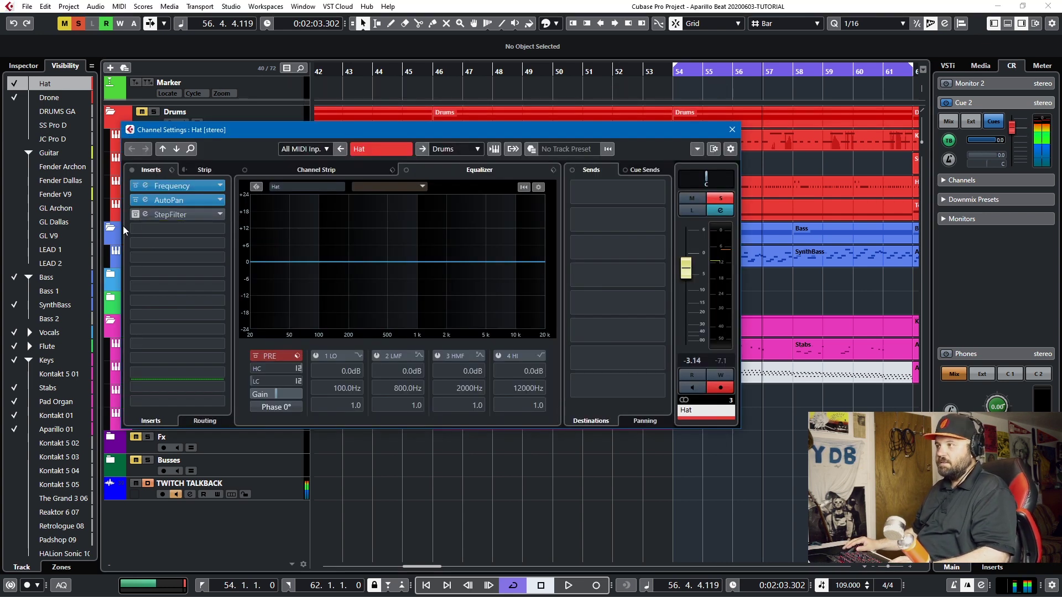
click(183, 219)
click(184, 217)
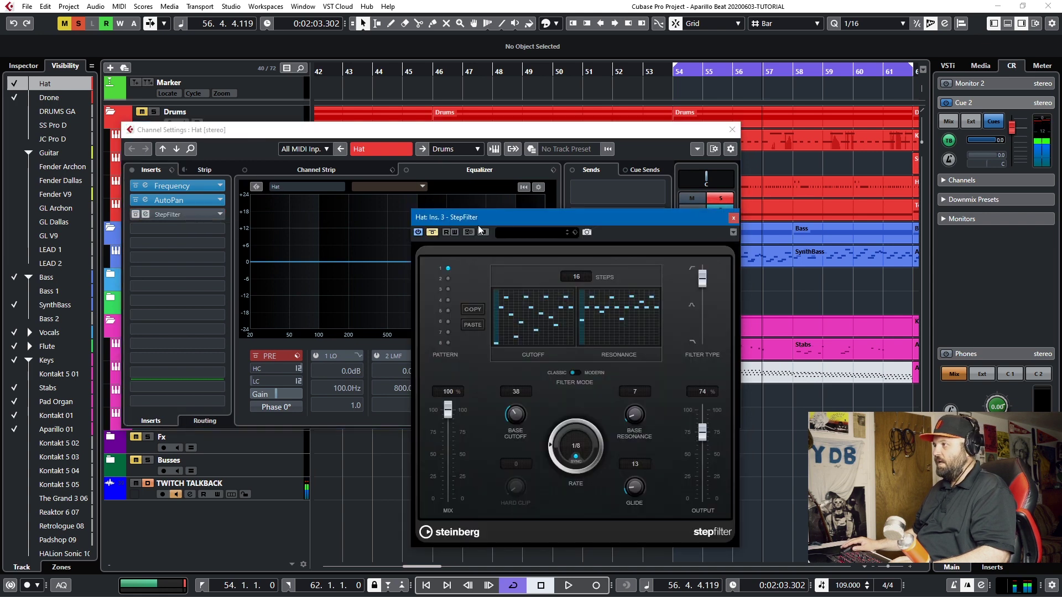
drag(497, 218, 238, 121)
key(space)
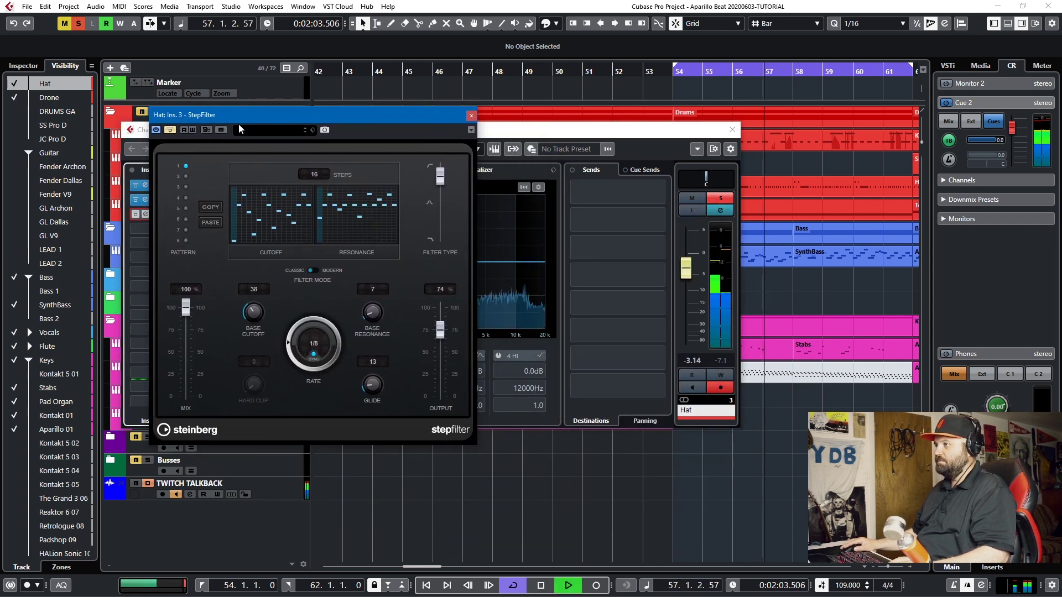
click(169, 130)
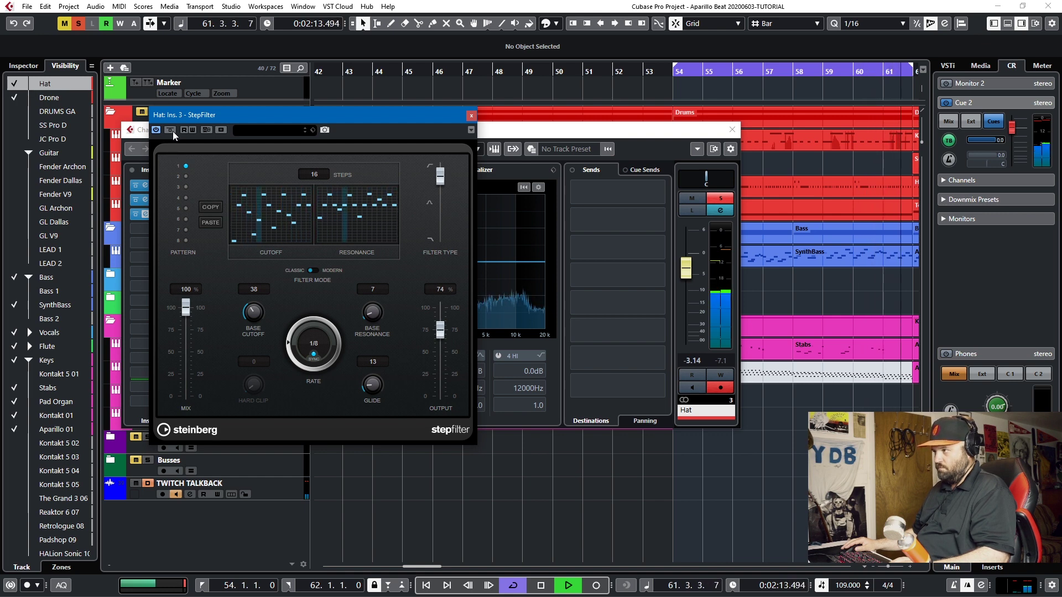
key(space)
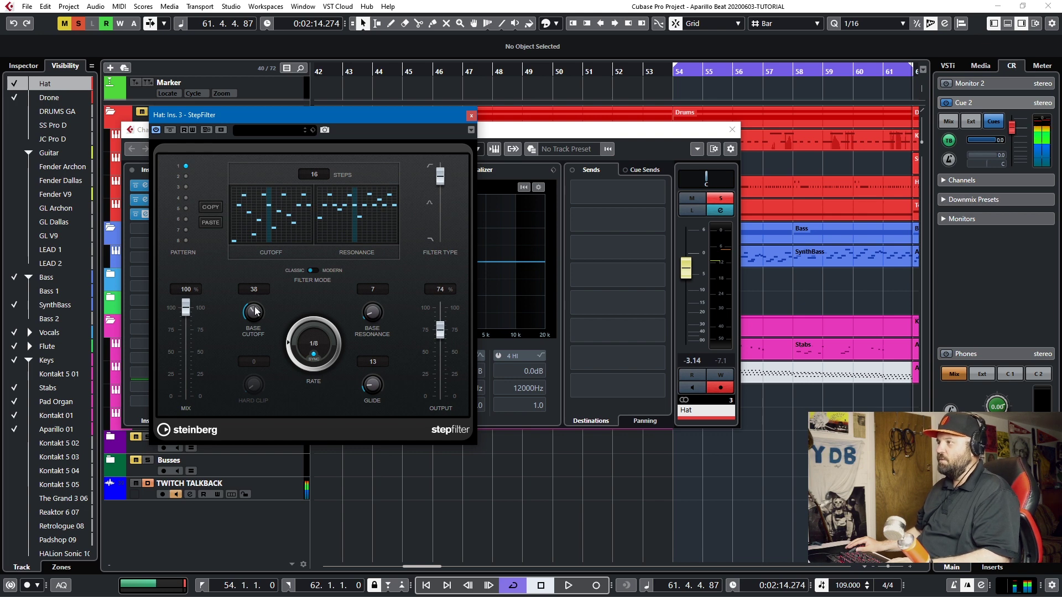
key(space)
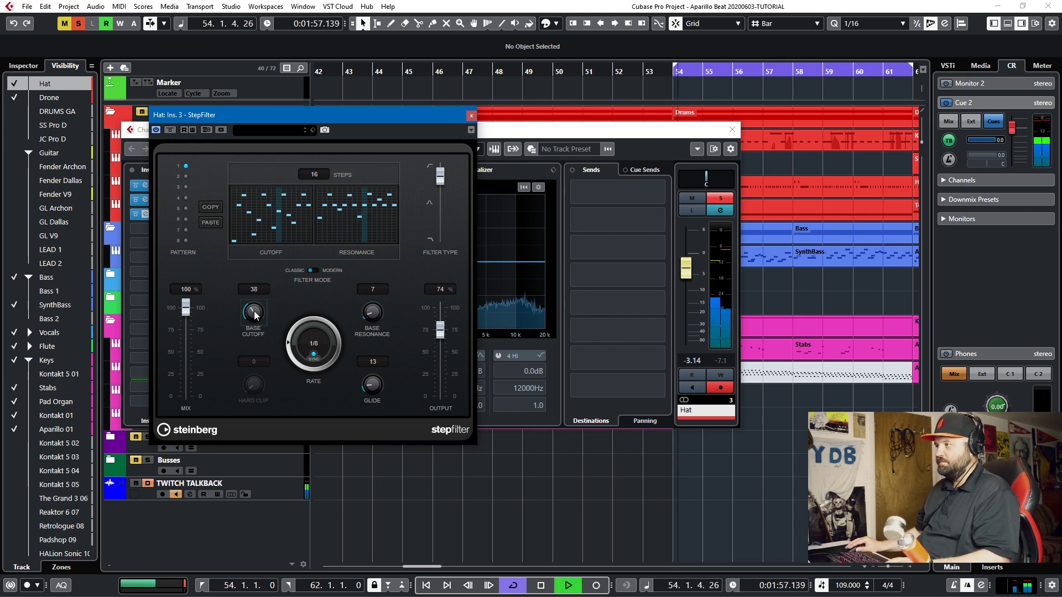
mouse_move(255, 312)
mouse_down()
mouse_move(273, 246)
mouse_move(246, 340)
mouse_move(252, 310)
mouse_up()
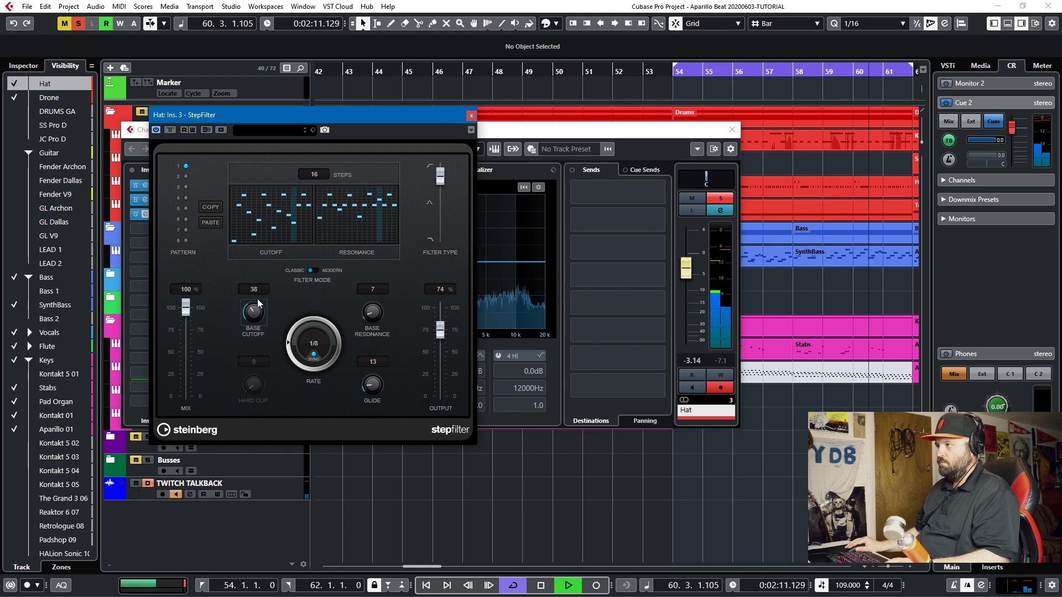
key(space)
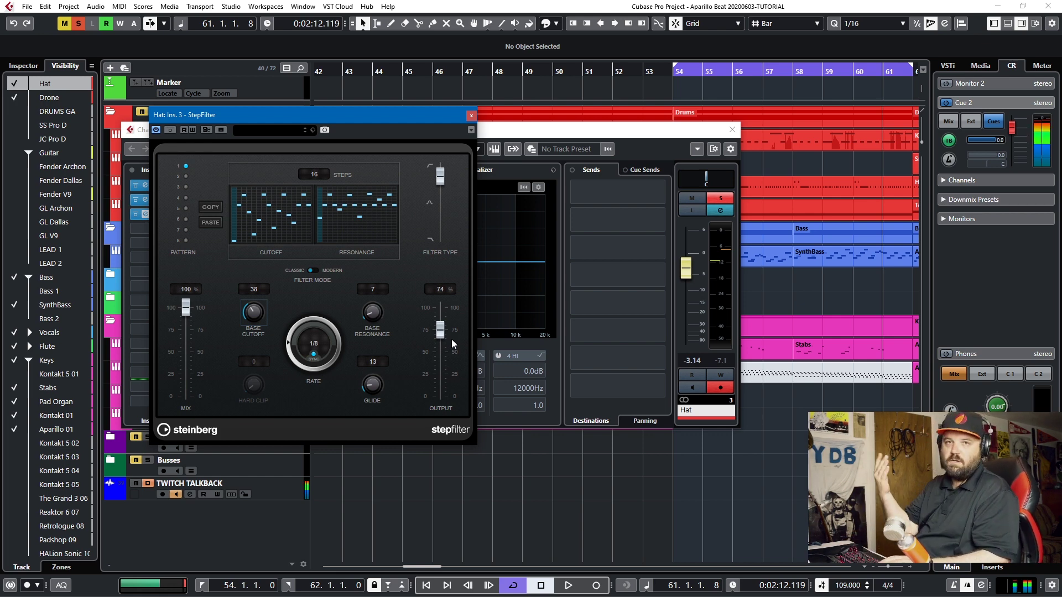
- Close StepFilter, bypass the AutoPan and StepFilter inserts, and play the dry hi-hat
click(472, 116)
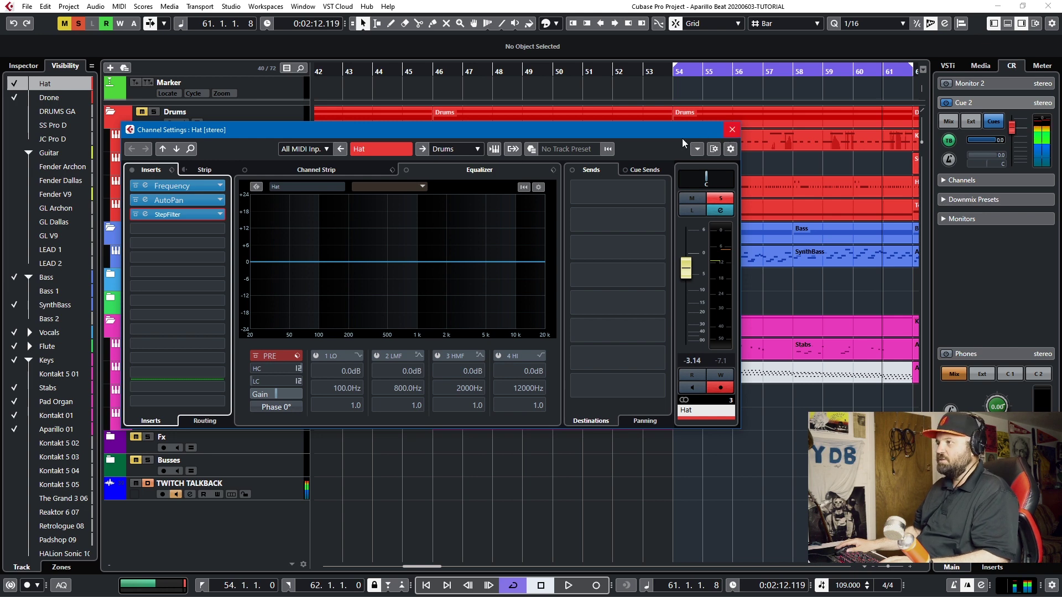
click(136, 199)
click(137, 214)
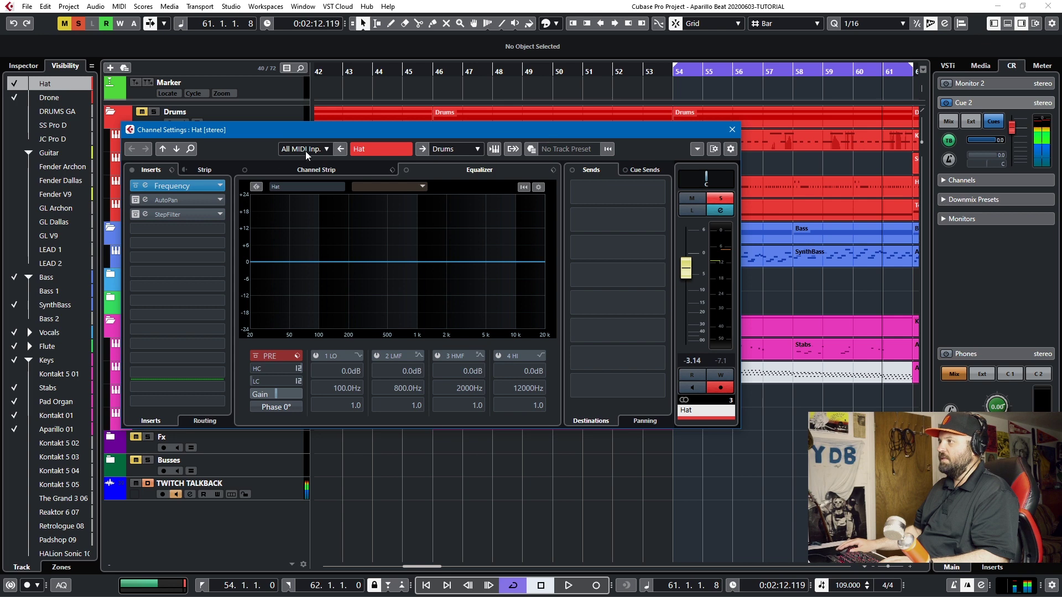
drag(338, 132, 415, 301)
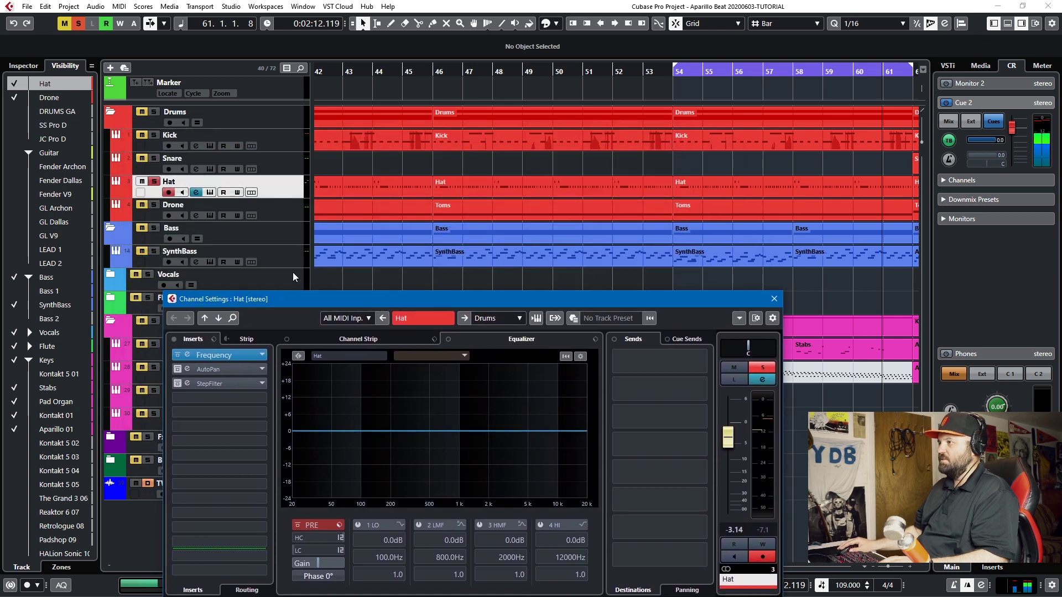
click(156, 182)
key(space)
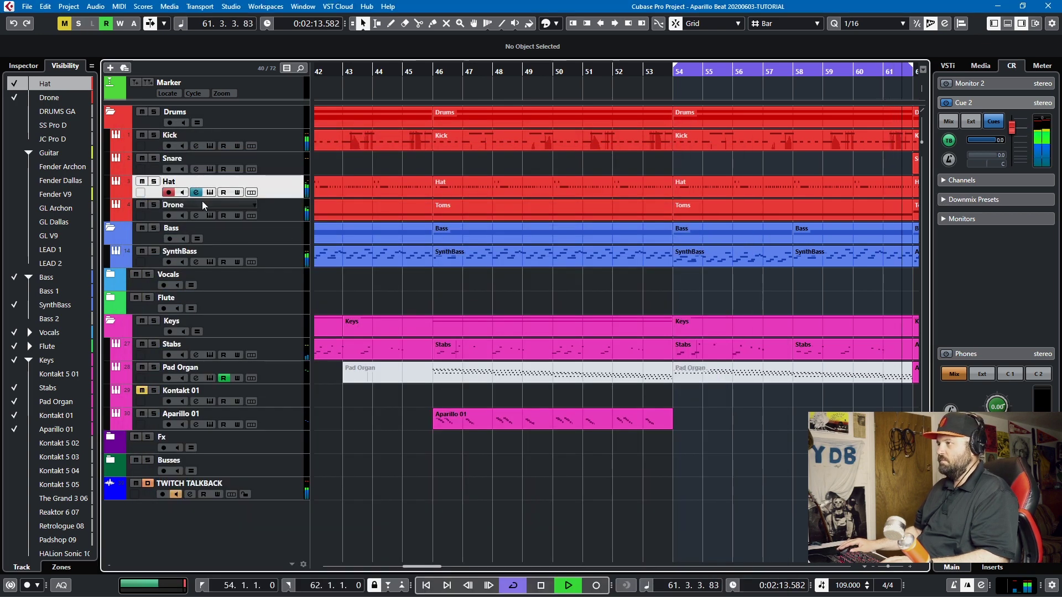
- Reopen Hat's Channel Settings, switch AutoPan and StepFilter back on, then stop playback
click(196, 193)
drag(335, 297, 337, 204)
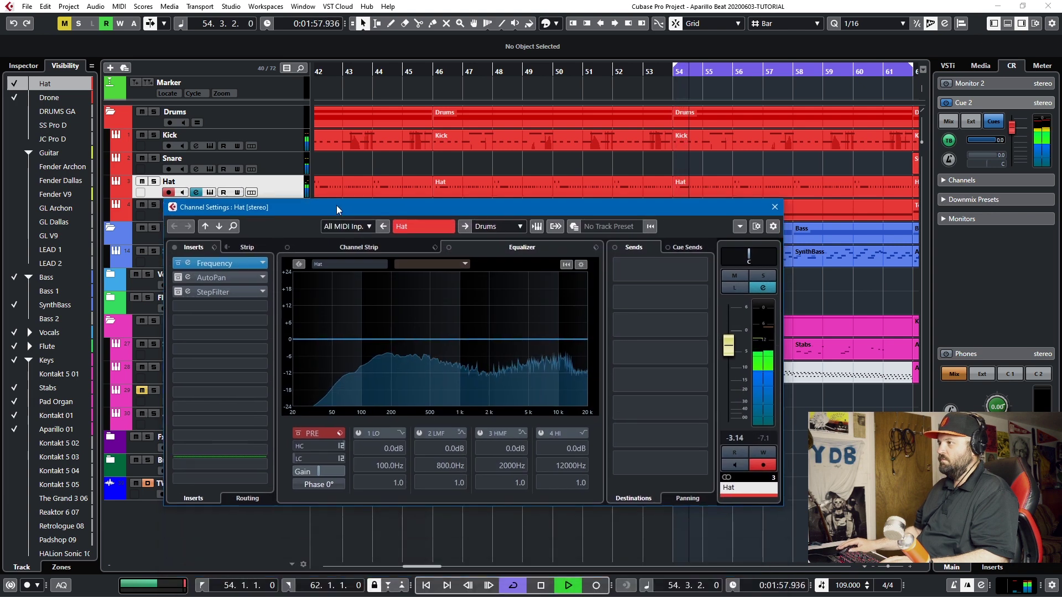
click(178, 278)
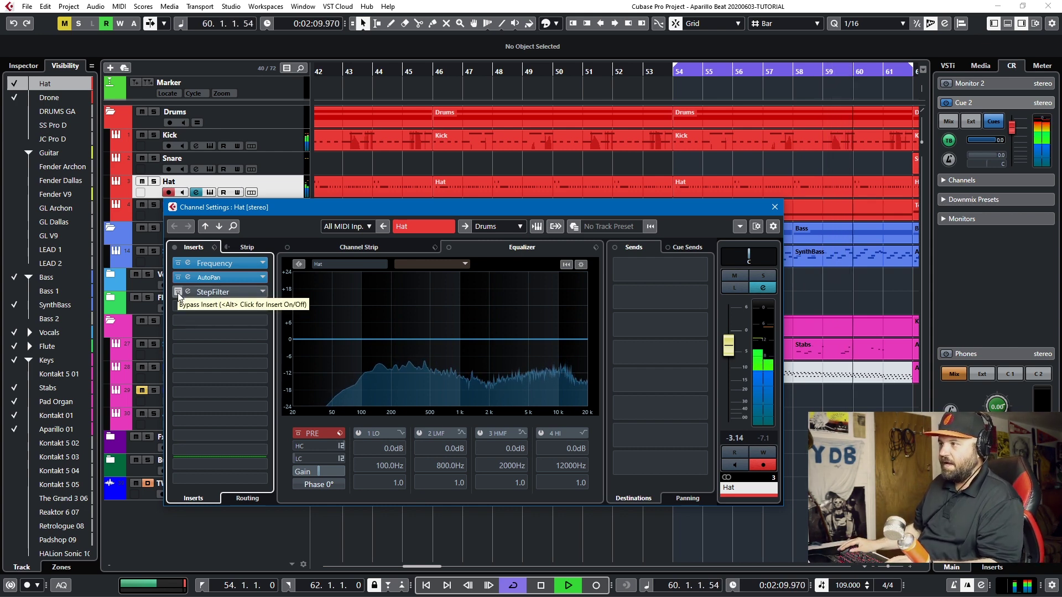
click(178, 294)
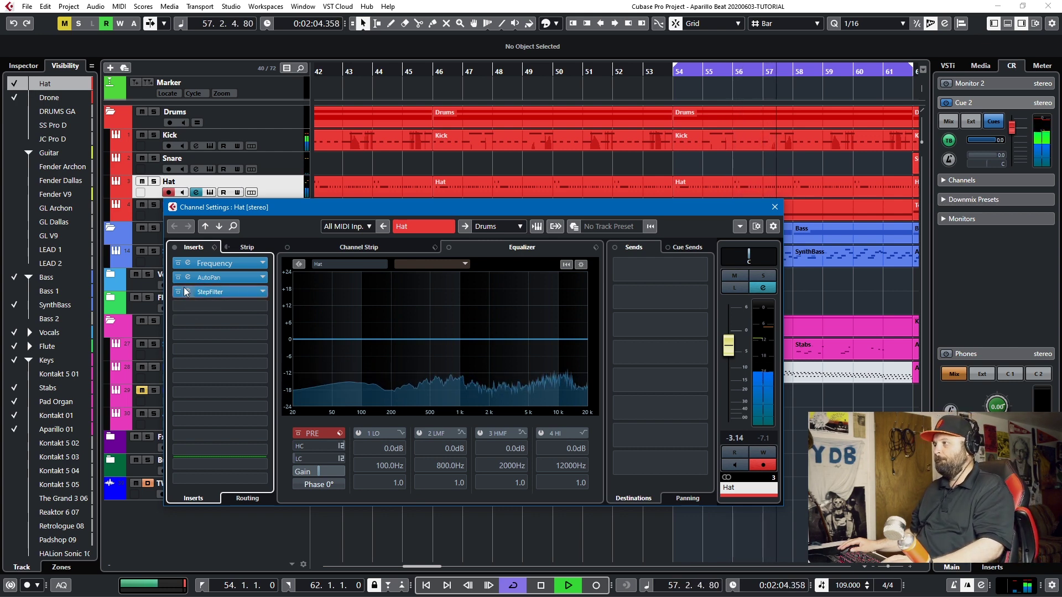
key(space)
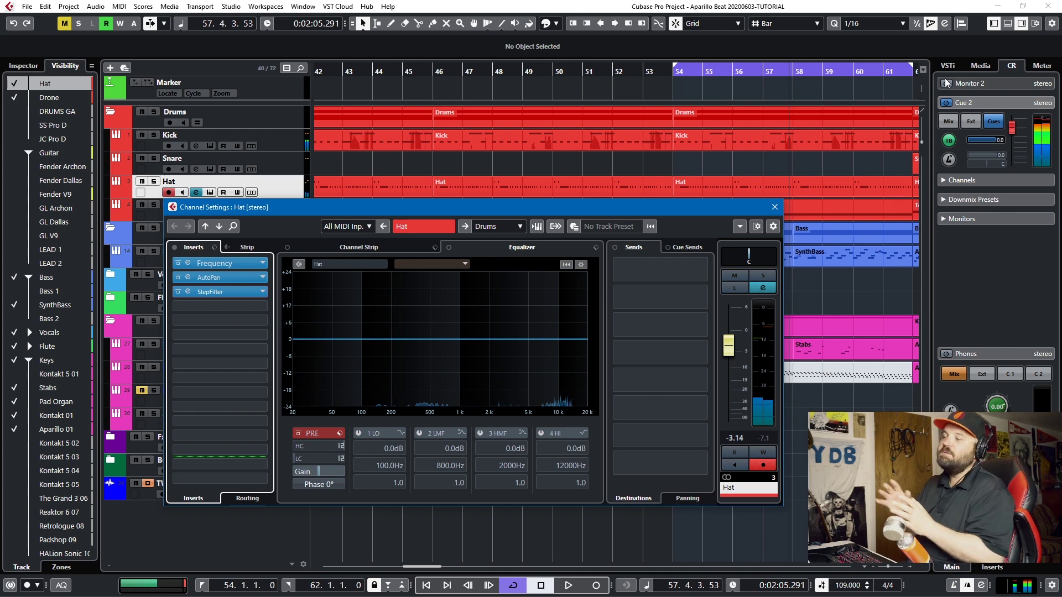